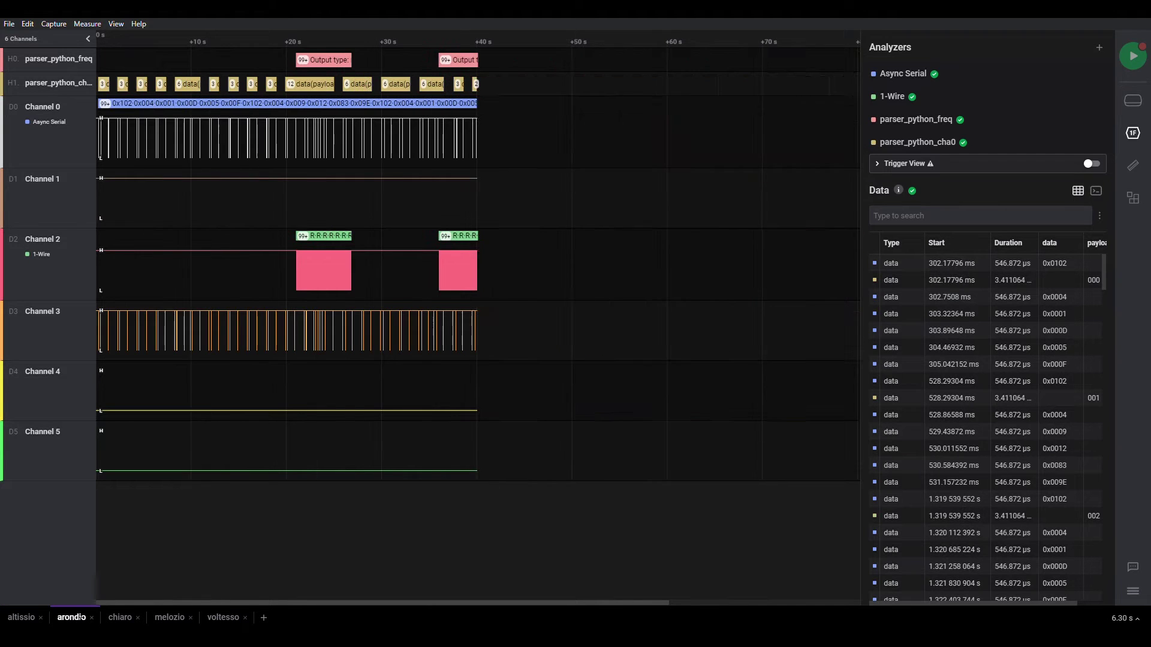
{"action": "left_click", "coordinate": [166, 617]}
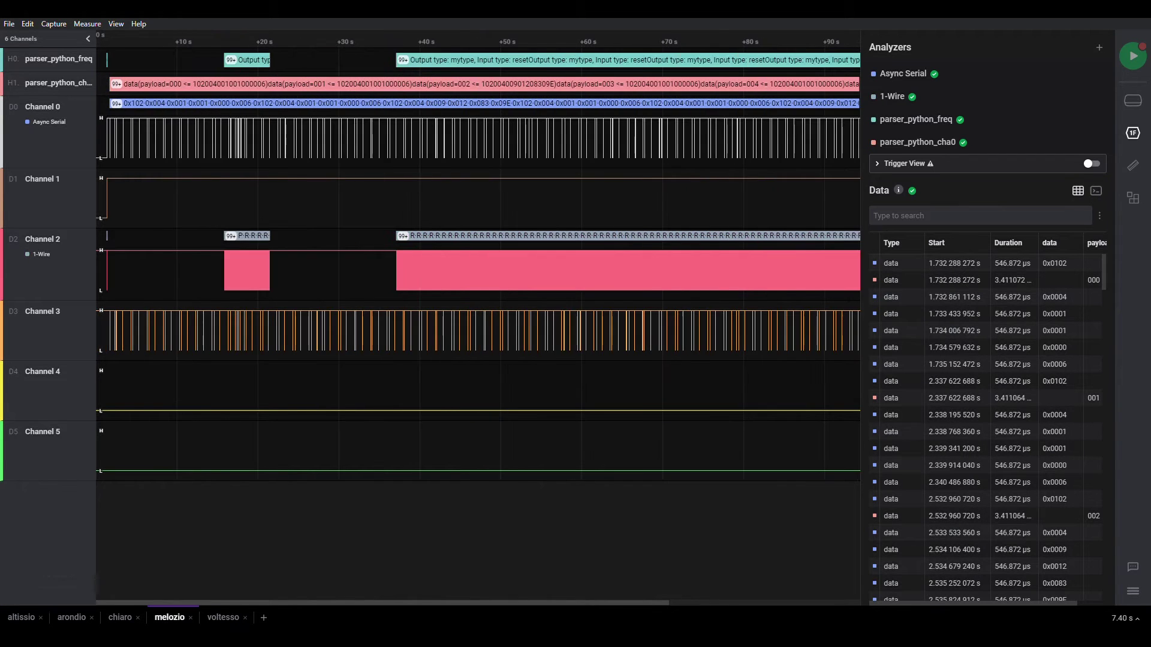
{"action": "left_click", "coordinate": [220, 620]}
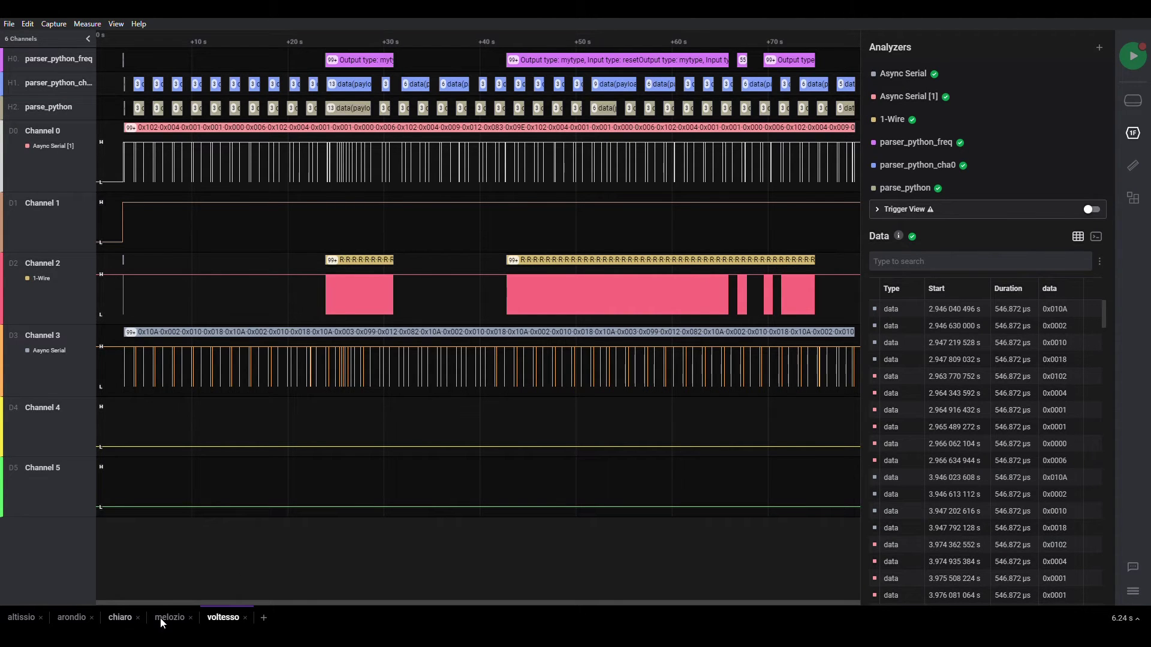
{"action": "left_click", "coordinate": [121, 618]}
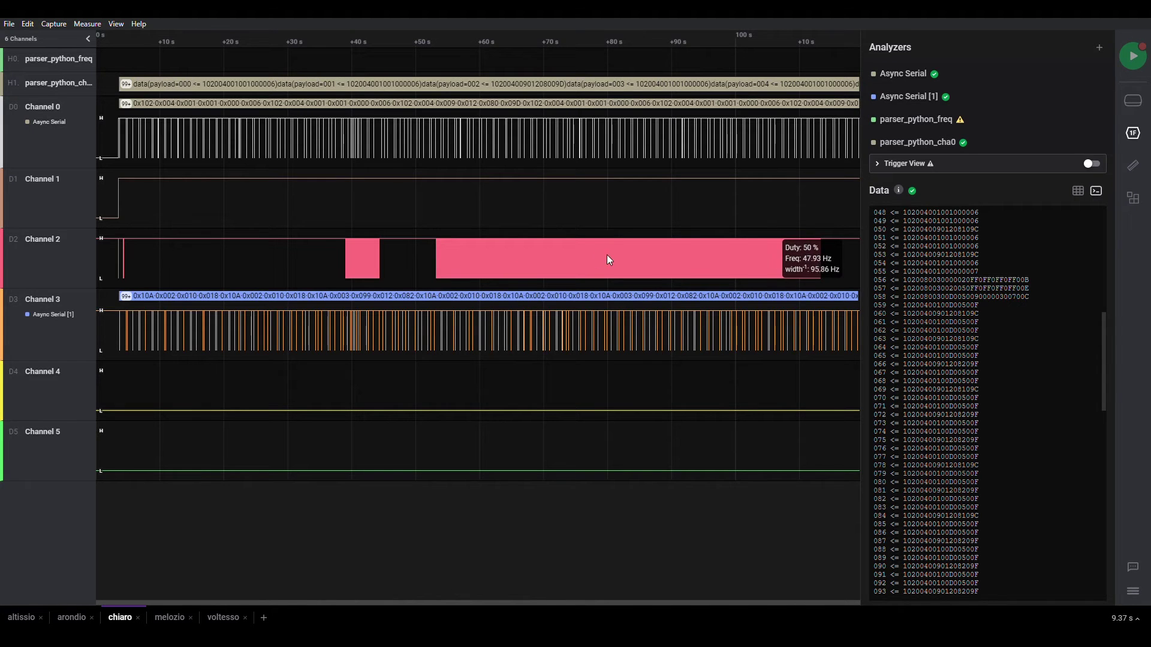
{"action": "left_click", "coordinate": [171, 618]}
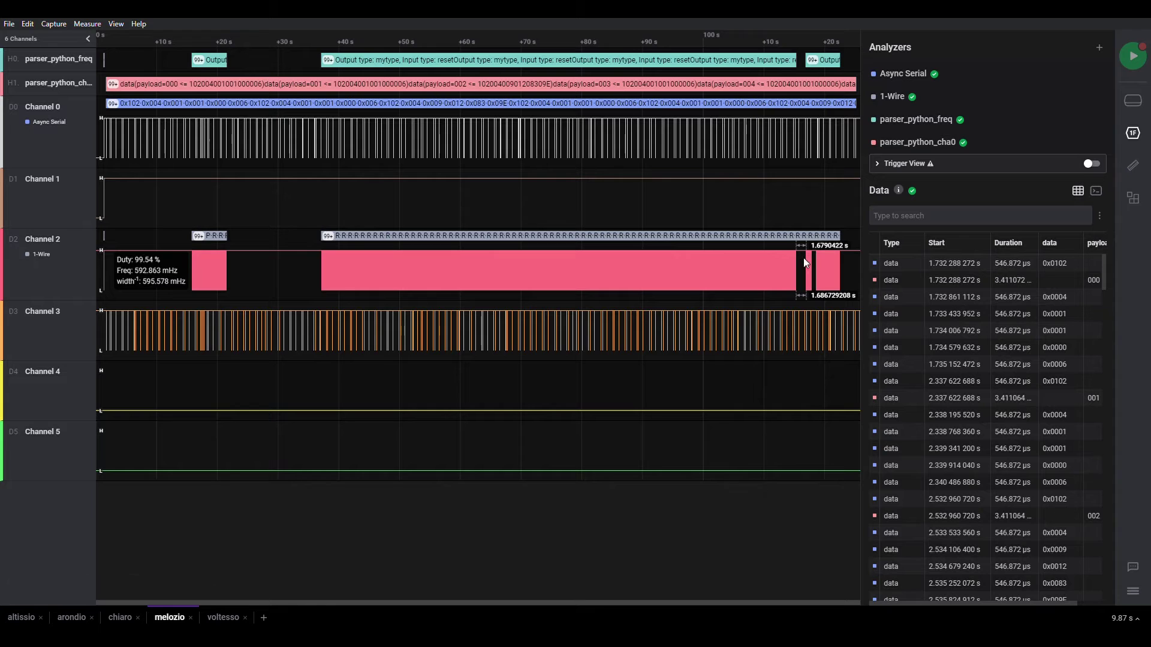
{"action": "left_click", "coordinate": [228, 618]}
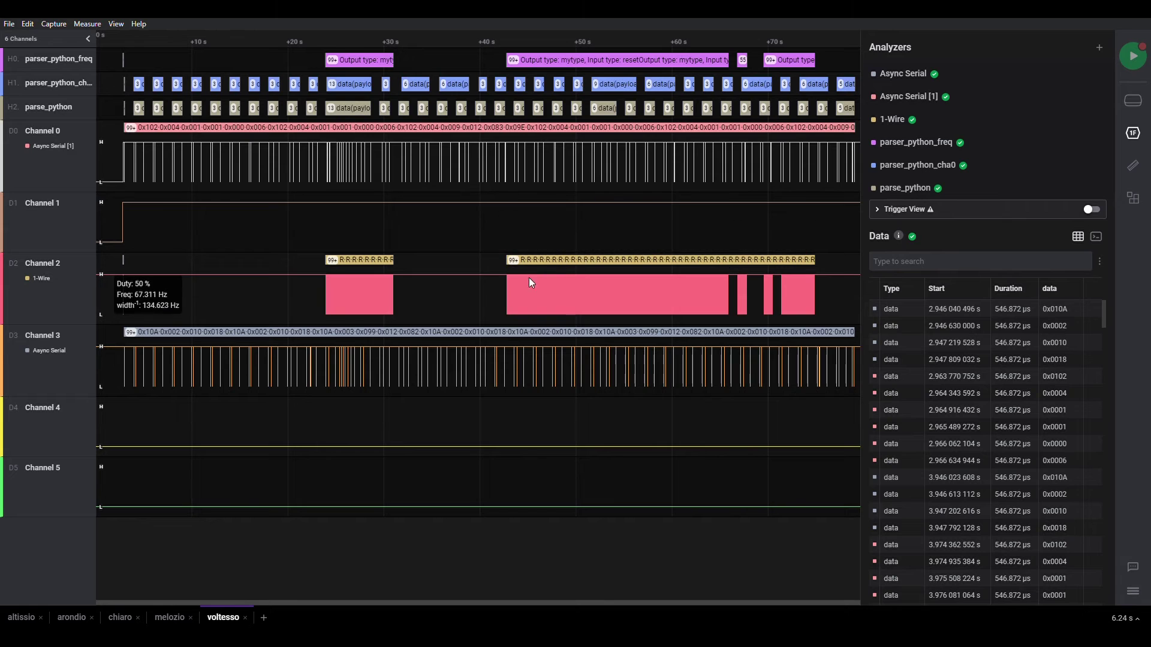
{"action": "left_click", "coordinate": [71, 618]}
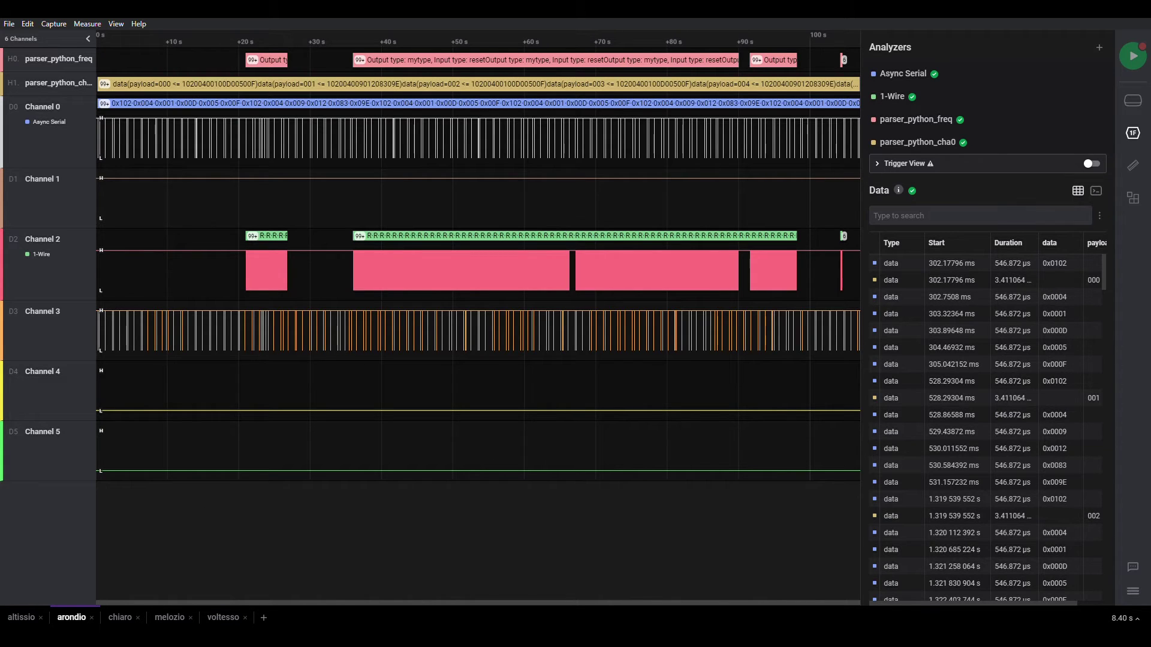
Zoom and pan the waveform view into Channel 2
{"action": "mouse_move", "coordinate": [378, 259]}
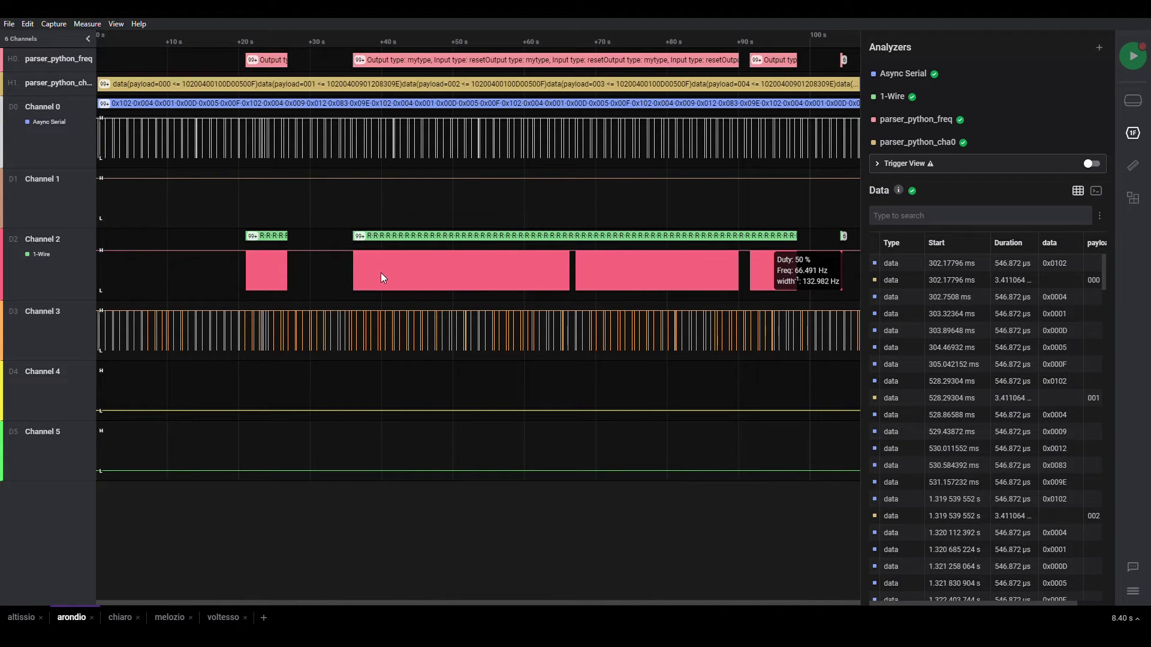
{"action": "scroll", "coordinate": [380, 273], "scroll_direction": "up", "scroll_amount": 5}
{"action": "scroll", "coordinate": [260, 282], "scroll_direction": "right", "scroll_amount": 3}
{"action": "scroll", "coordinate": [260, 281], "scroll_direction": "down", "scroll_amount": 1}
{"action": "scroll", "coordinate": [255, 303], "scroll_direction": "down", "scroll_amount": 2}
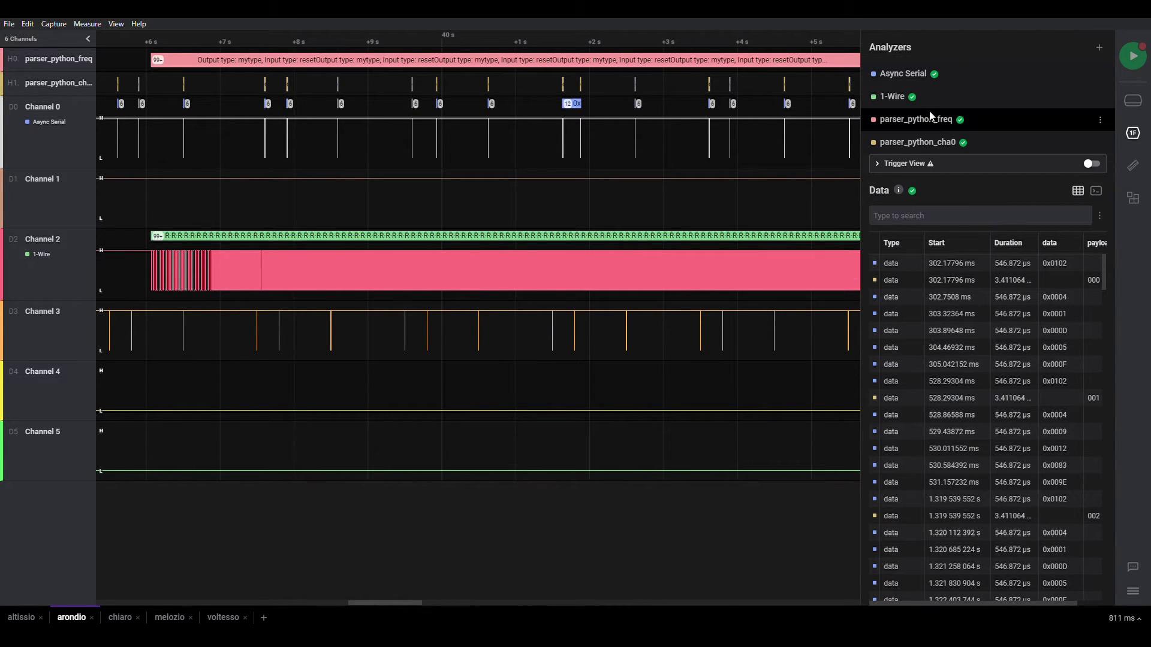
Show parser_python_freq's numeric output in a cleared terminal view of the Data panel
{"action": "right_click", "coordinate": [992, 117]}
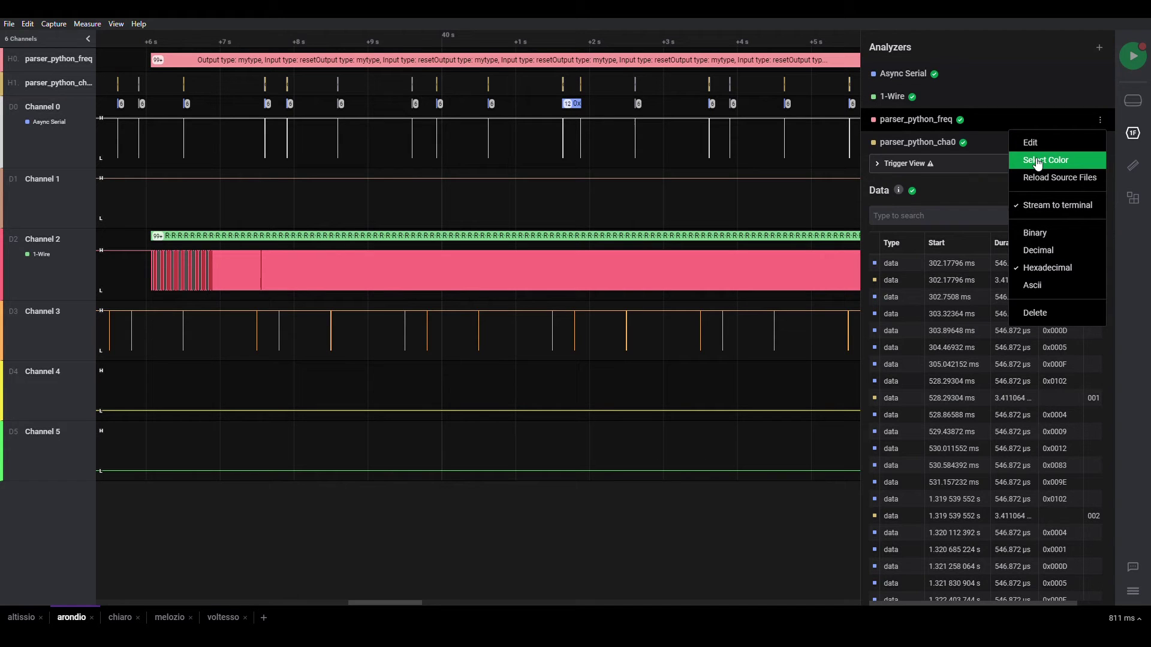
{"action": "left_click", "coordinate": [954, 187]}
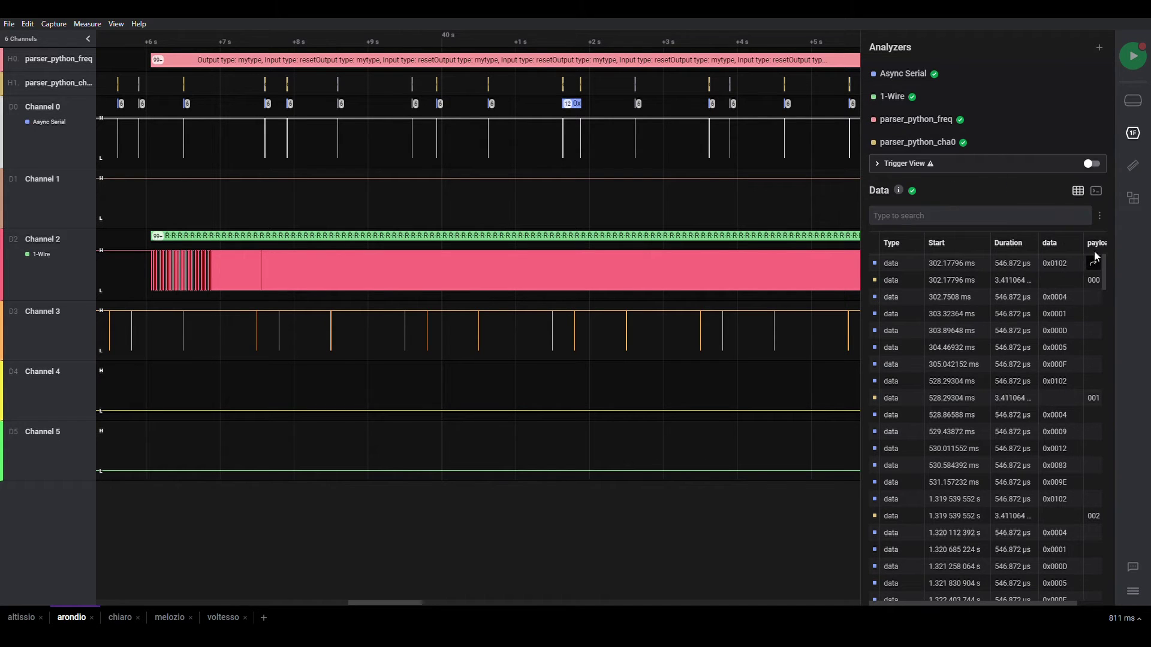
{"action": "left_click", "coordinate": [1096, 191]}
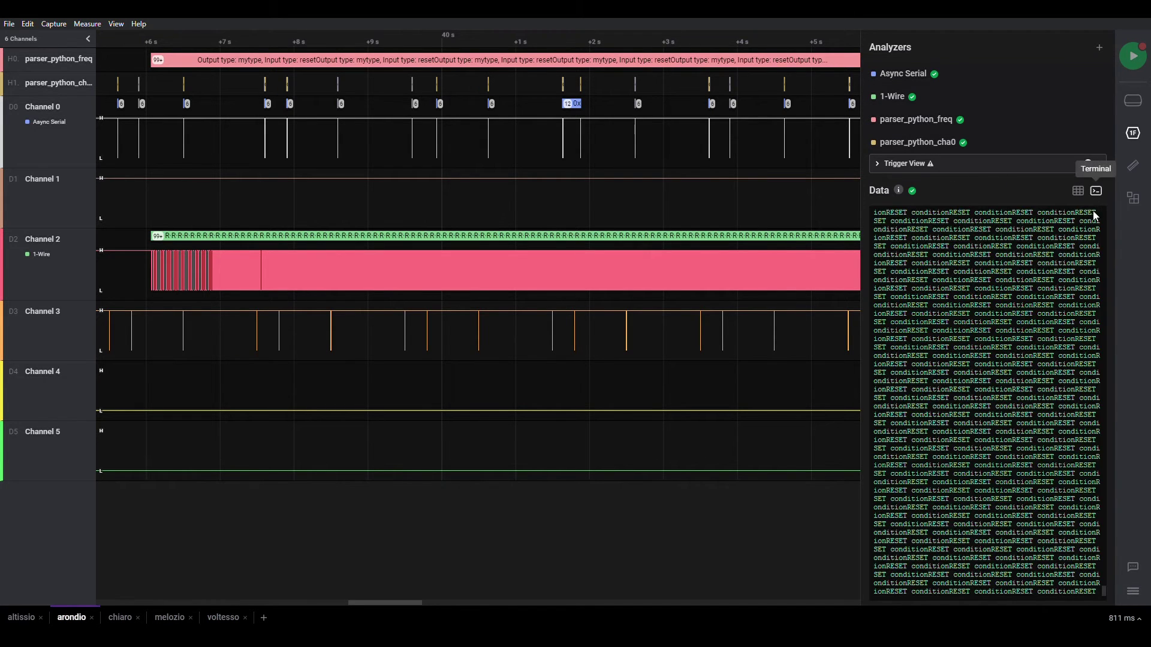
{"action": "left_click", "coordinate": [1092, 591]}
{"action": "left_click", "coordinate": [959, 119]}
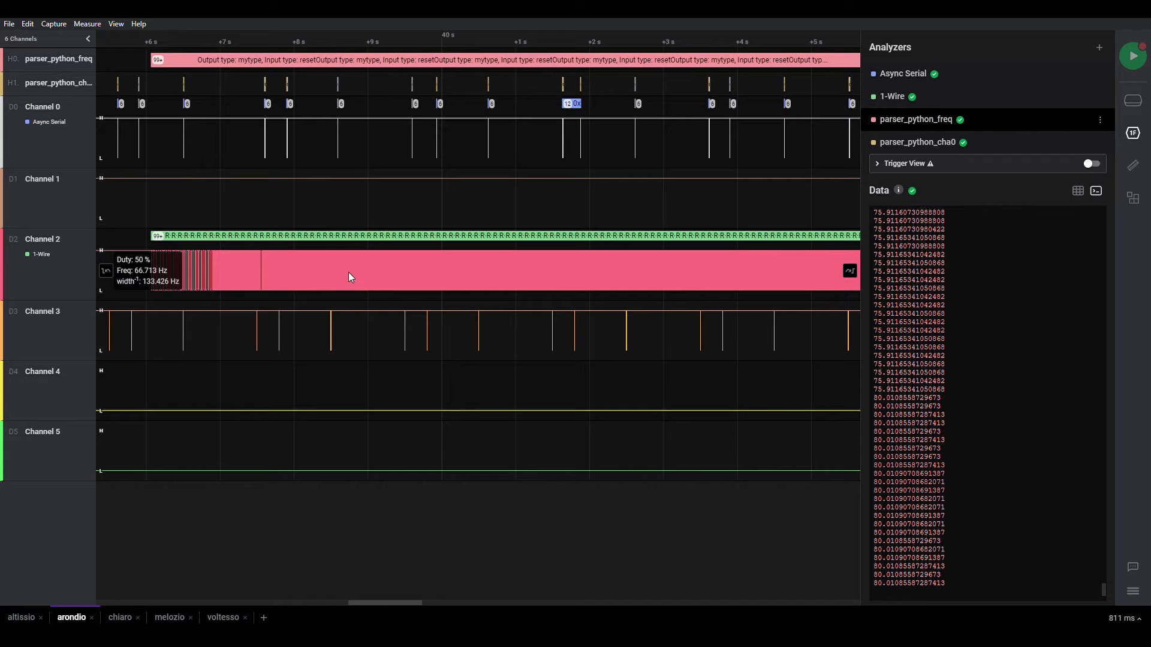
Zoom further into the capture, then switch to decode_bar_code.xlsx and select capsule names B4:B8
{"action": "scroll", "coordinate": [355, 273], "scroll_direction": "up", "scroll_amount": 10}
{"action": "scroll", "coordinate": [364, 289], "scroll_direction": "up", "scroll_amount": 4}
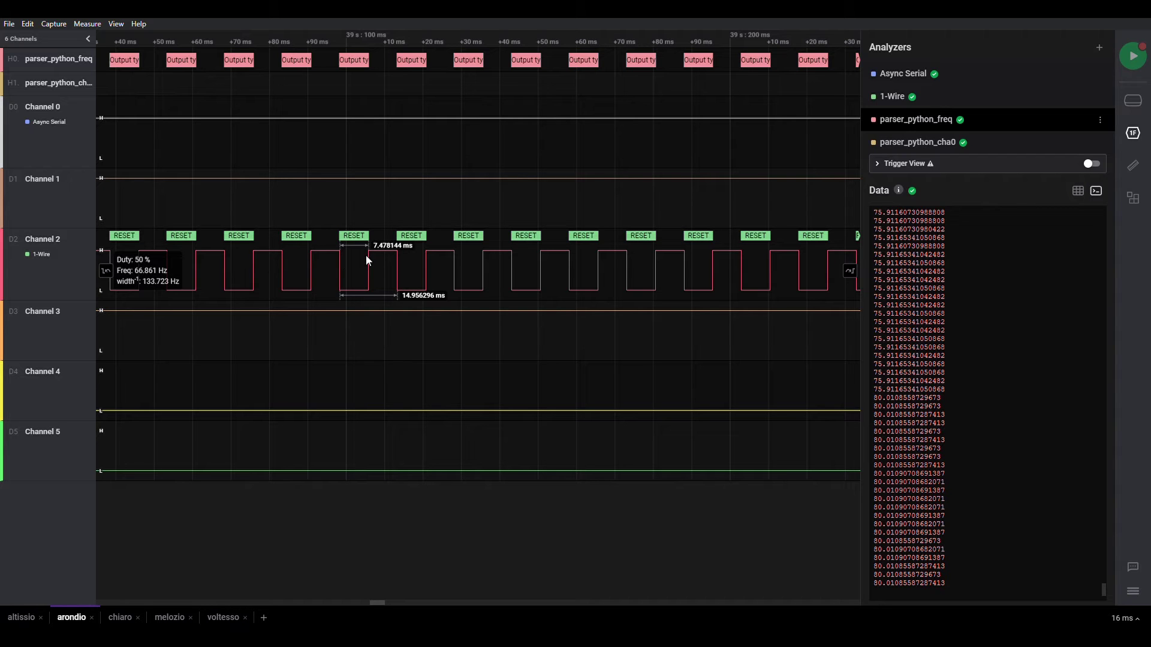
{"action": "scroll", "coordinate": [875, 585], "scroll_direction": "up", "scroll_amount": 5}
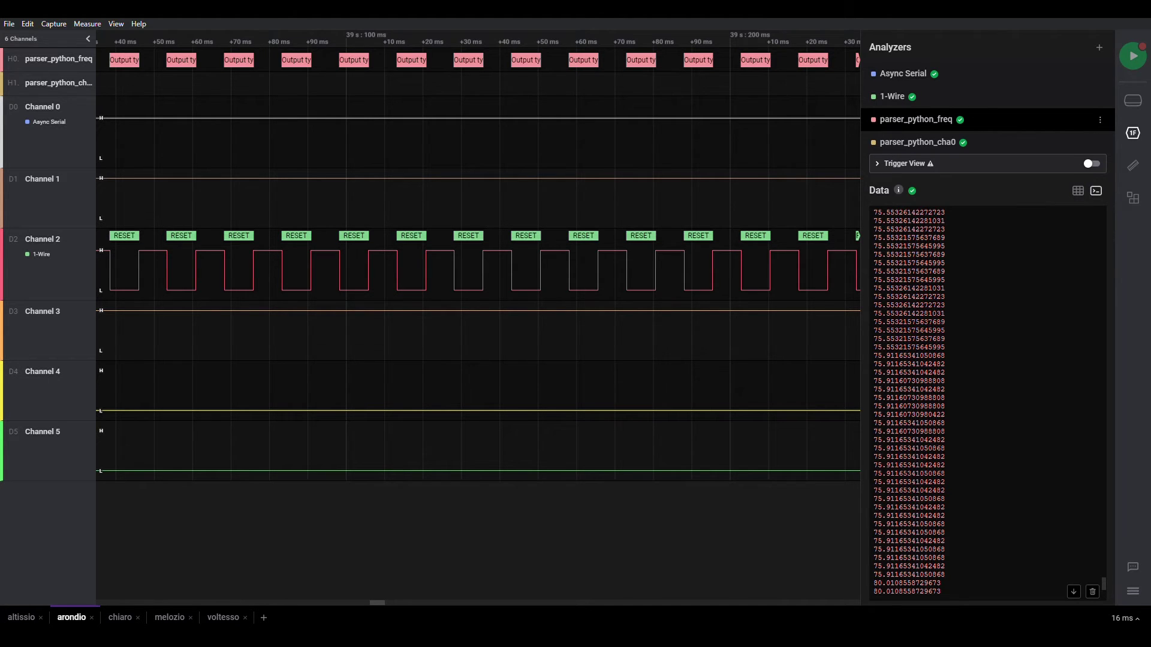
{"action": "key", "text": "alt+Tab"}
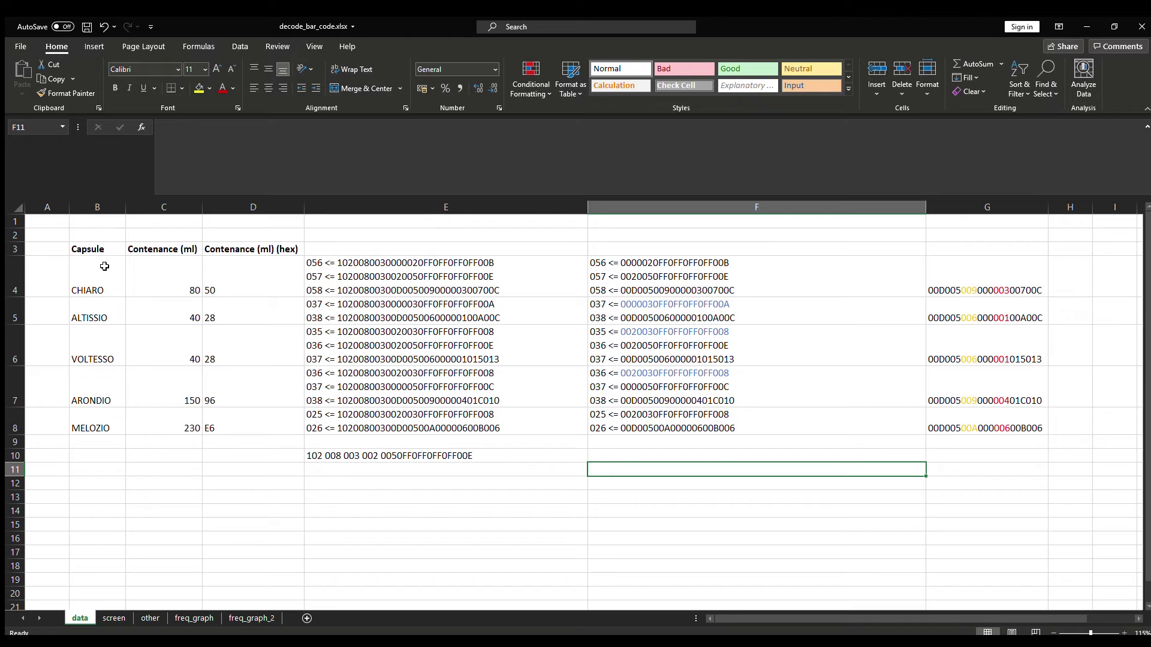
{"action": "left_click_drag", "start_coordinate": [105, 266], "coordinate": [95, 428]}
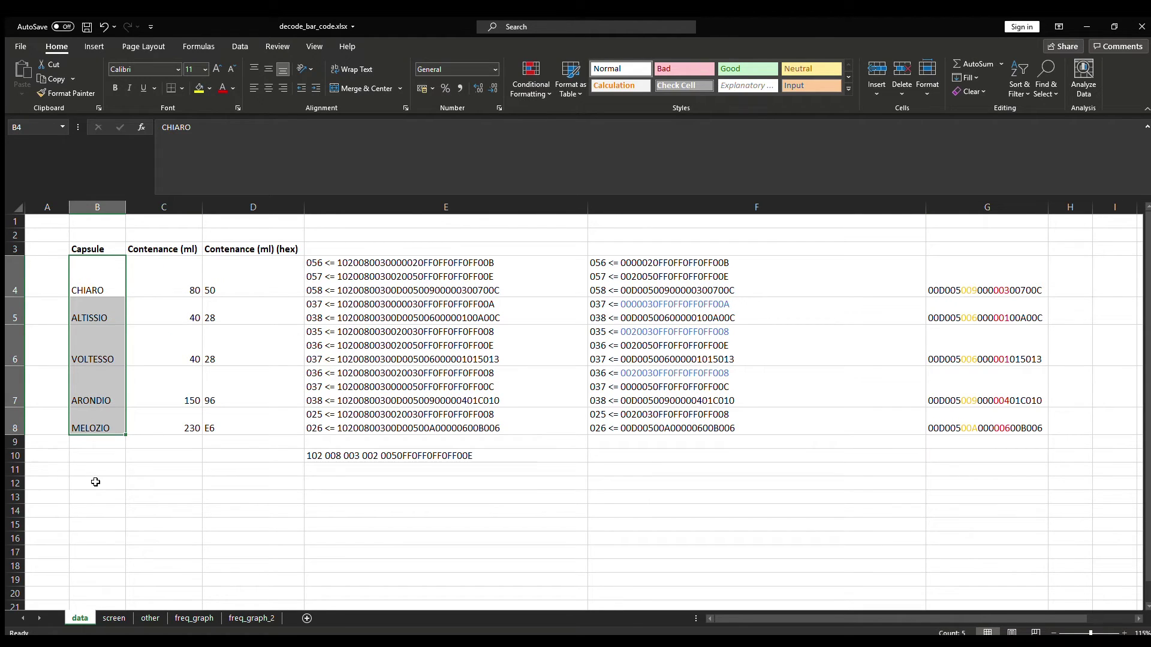
{"action": "left_click_drag", "start_coordinate": [161, 287], "coordinate": [160, 318]}
{"action": "left_click", "coordinate": [159, 319]}
{"action": "left_click", "coordinate": [183, 418]}
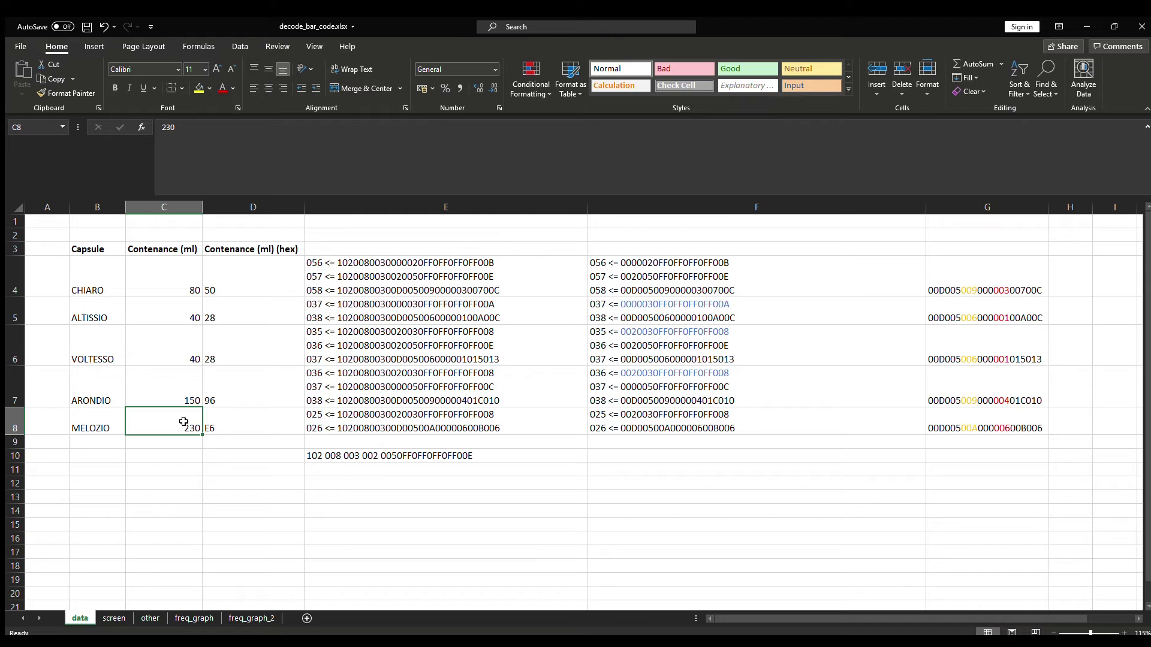
{"action": "left_click", "coordinate": [226, 292]}
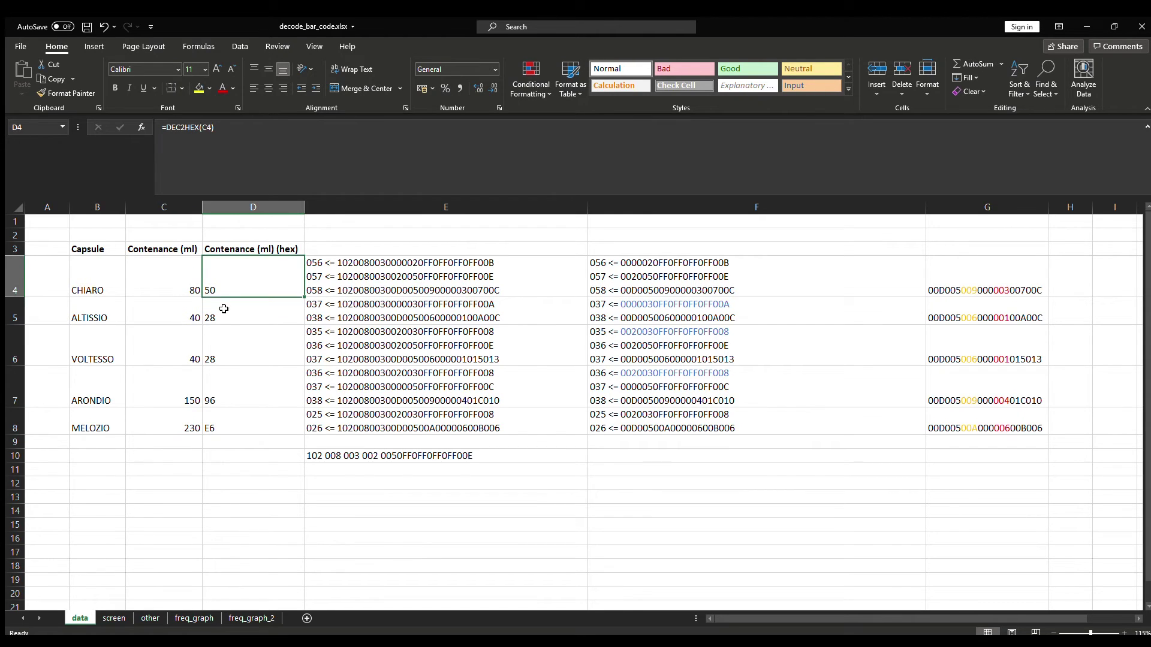
{"action": "left_click", "coordinate": [224, 310]}
{"action": "left_click", "coordinate": [226, 345]}
{"action": "left_click", "coordinate": [226, 383]}
{"action": "left_click", "coordinate": [229, 418]}
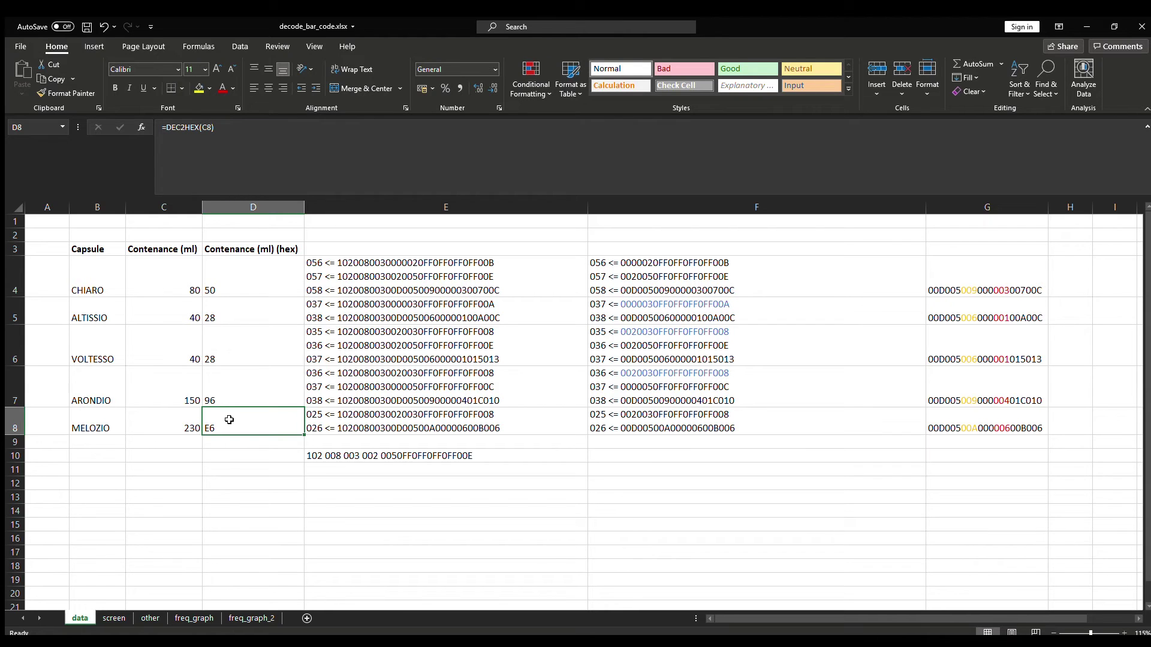
{"action": "left_click", "coordinate": [350, 264]}
{"action": "left_click_drag", "start_coordinate": [349, 420], "coordinate": [347, 296]}
Inspect the raw decodes in E4 and E5, marking CHIARO's 10200800 prefix
{"action": "left_click", "coordinate": [347, 300]}
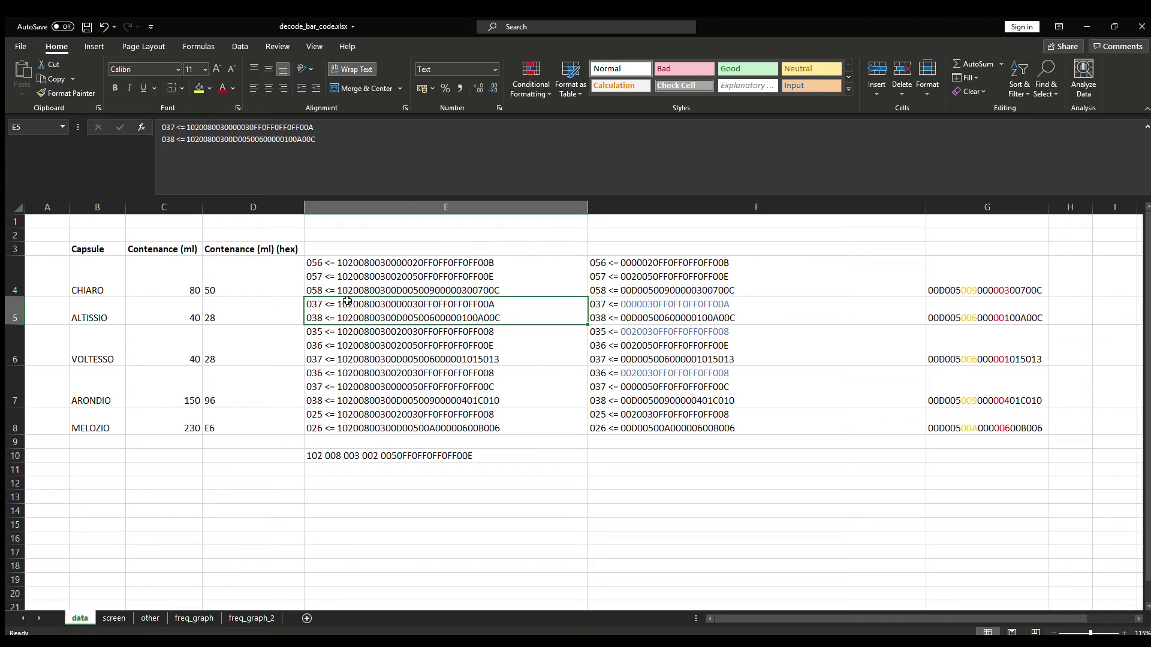
{"action": "left_click", "coordinate": [339, 265]}
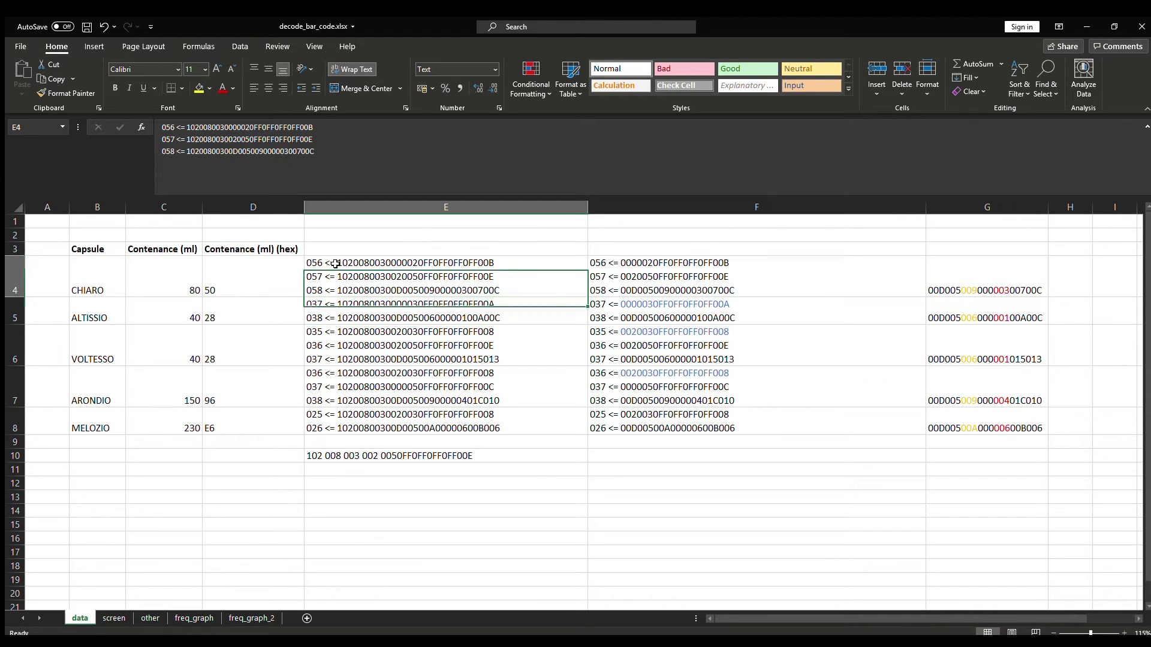
{"action": "double_click", "coordinate": [339, 262]}
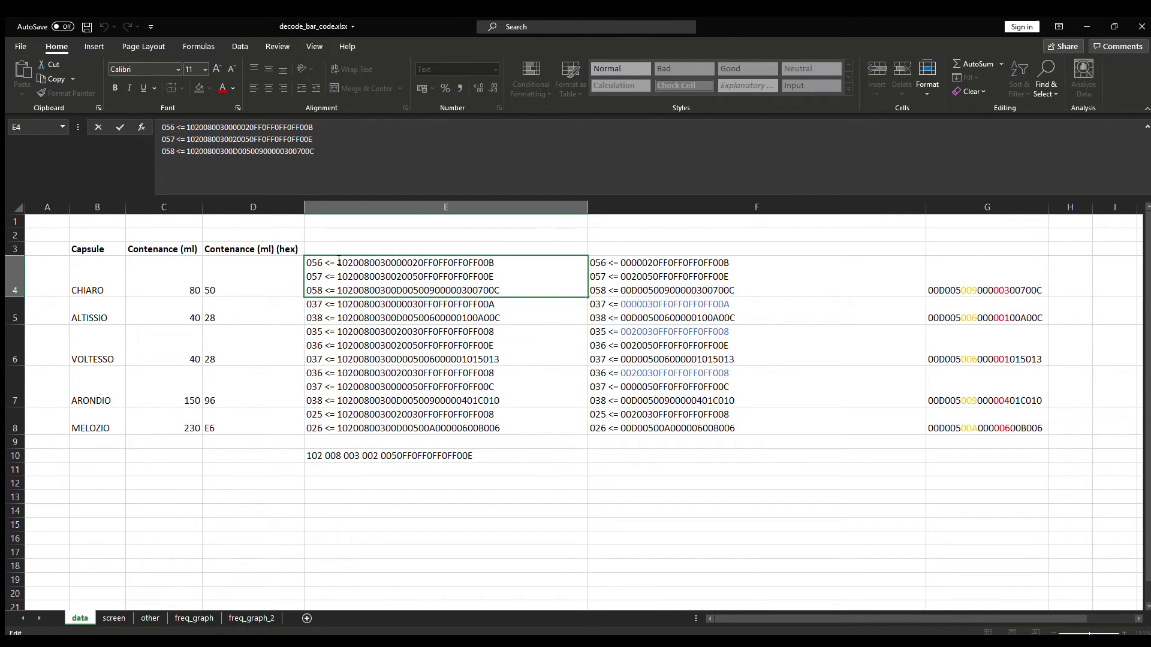
{"action": "left_click_drag", "start_coordinate": [340, 262], "coordinate": [384, 262]}
{"action": "left_click", "coordinate": [382, 381]}
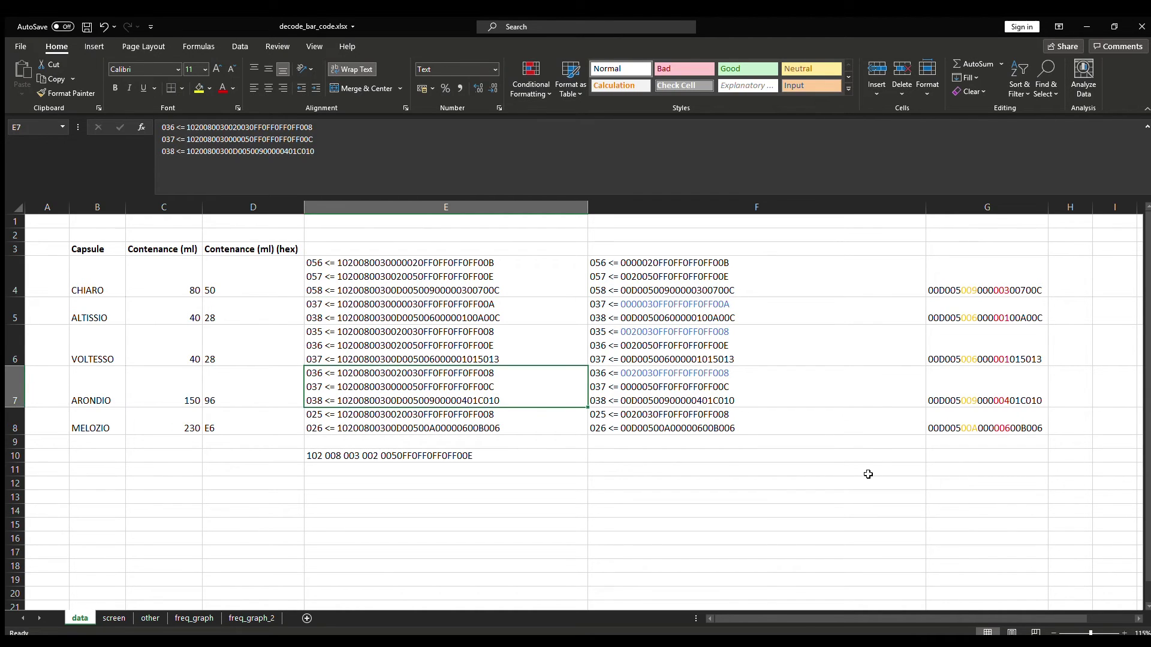
{"action": "left_click", "coordinate": [749, 480]}
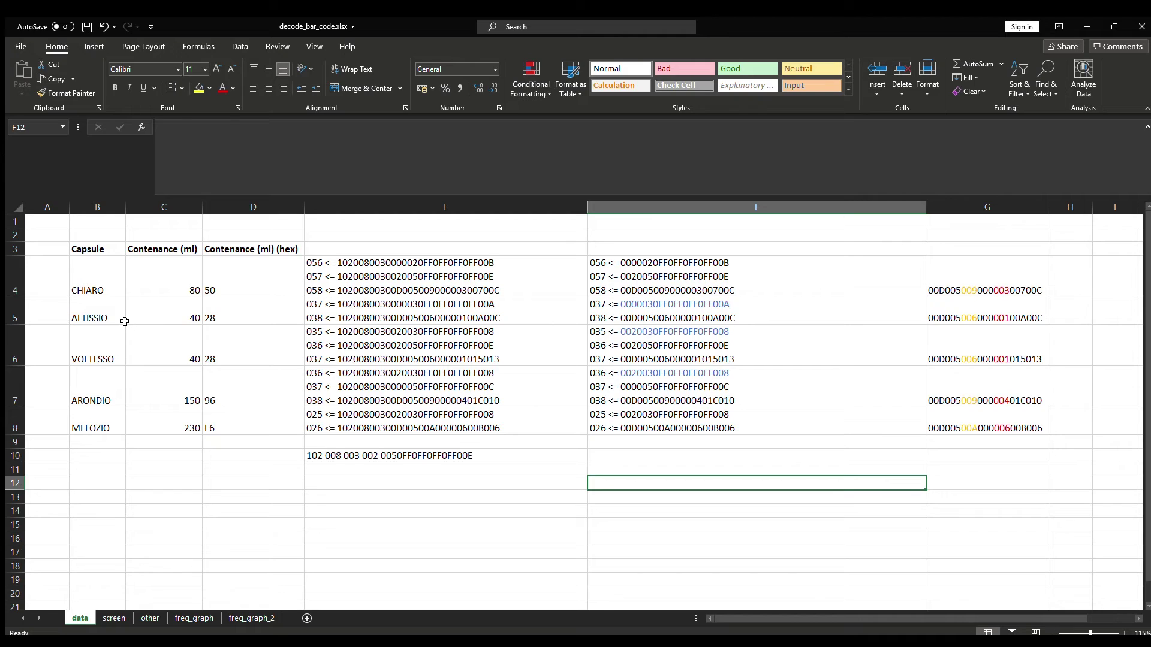
Compare the 40 ml ALTISSIO and VOLTESSO volumes with their trimmed decodes in F5 and F6
{"action": "left_click", "coordinate": [105, 316]}
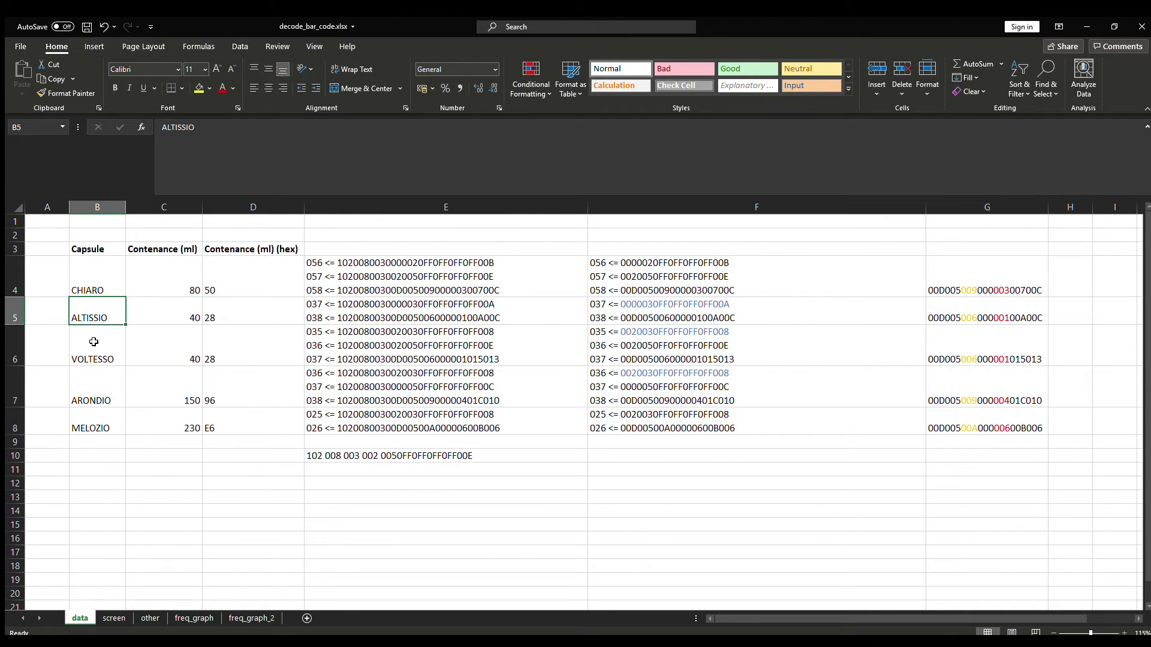
{"action": "left_click", "coordinate": [93, 341]}
{"action": "left_click_drag", "start_coordinate": [166, 353], "coordinate": [160, 312]}
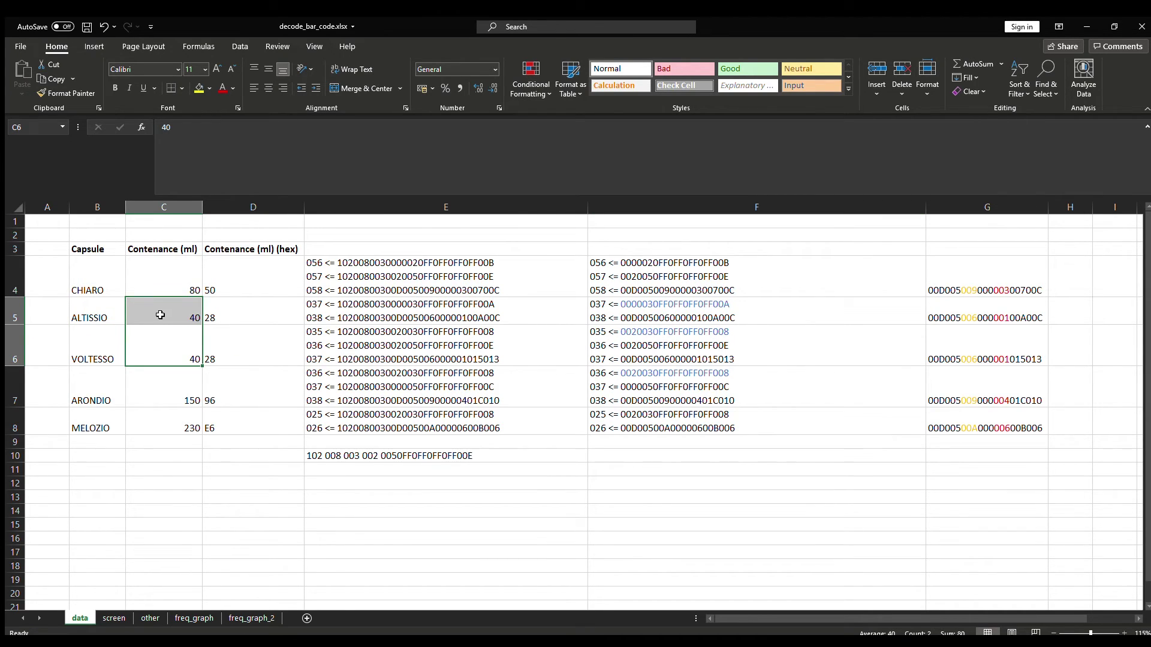
{"action": "left_click", "coordinate": [615, 338]}
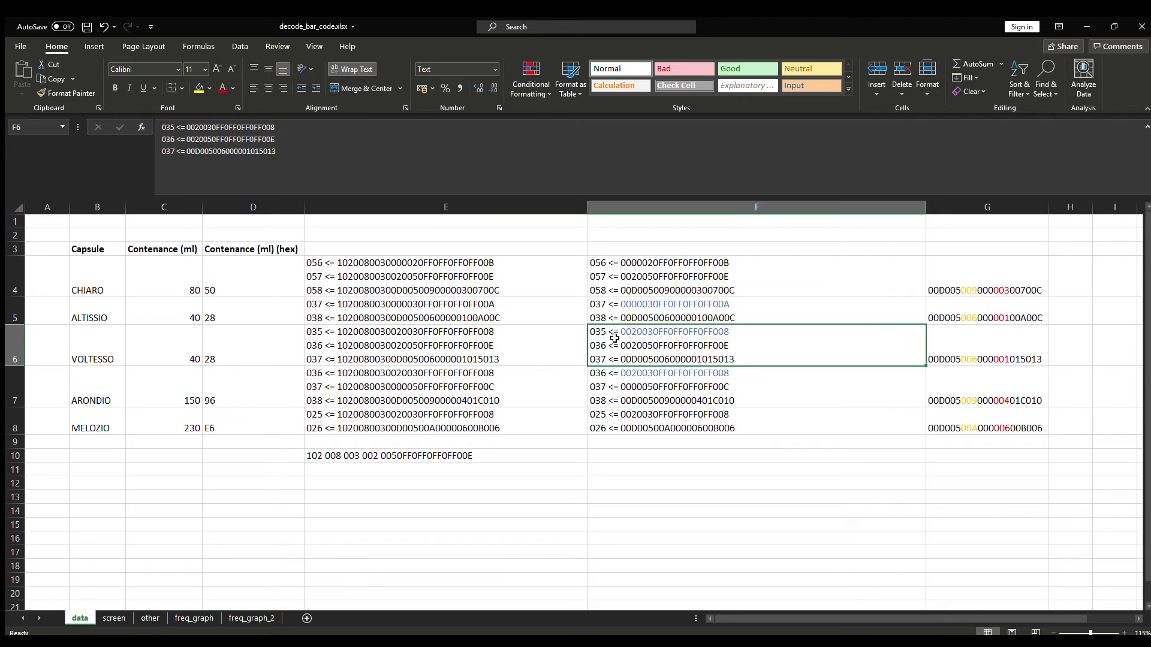
{"action": "left_click", "coordinate": [635, 305]}
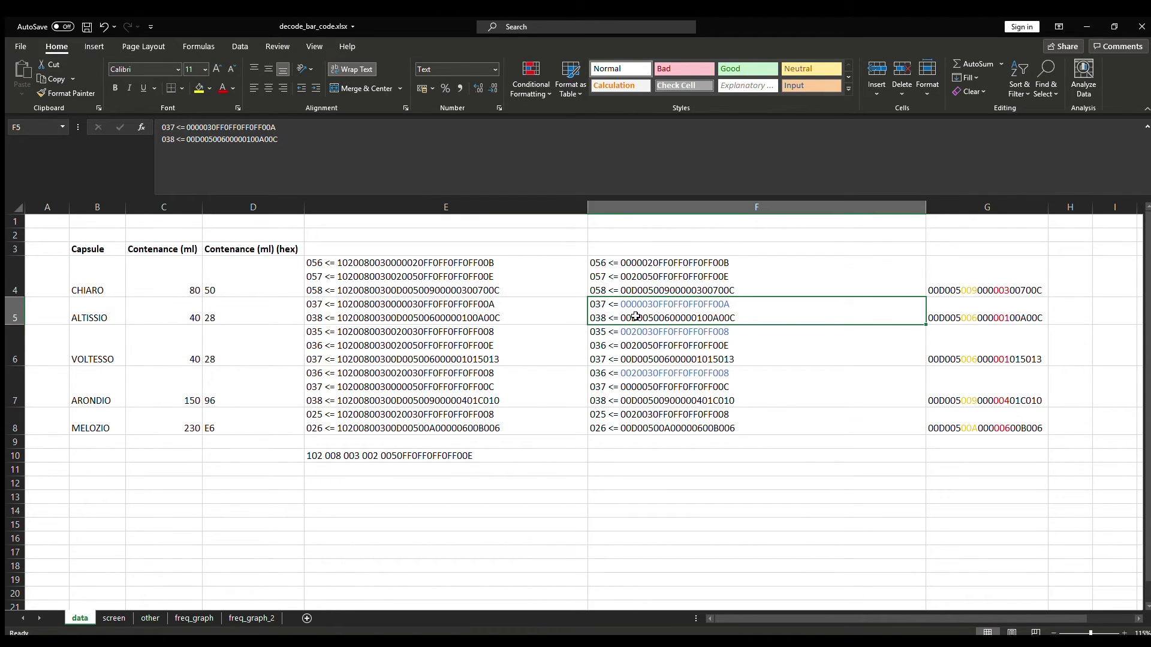
Colour the first hex word of VOLTESSO's trimmed decode in F6 blue
{"action": "double_click", "coordinate": [634, 304]}
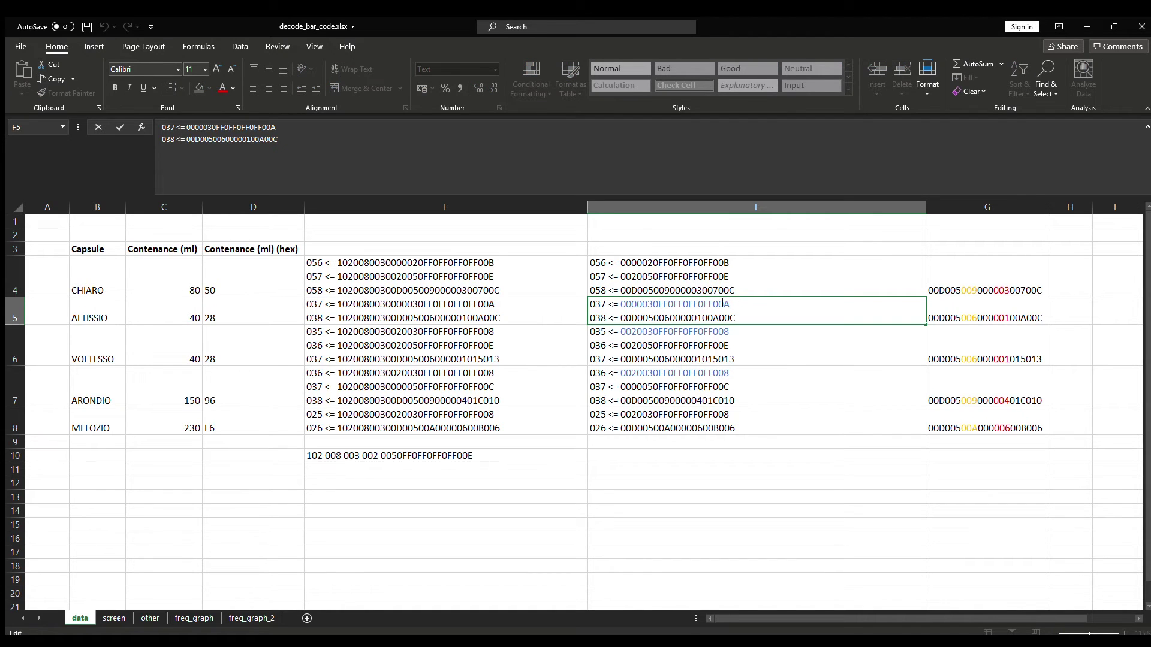
{"action": "left_click", "coordinate": [646, 335]}
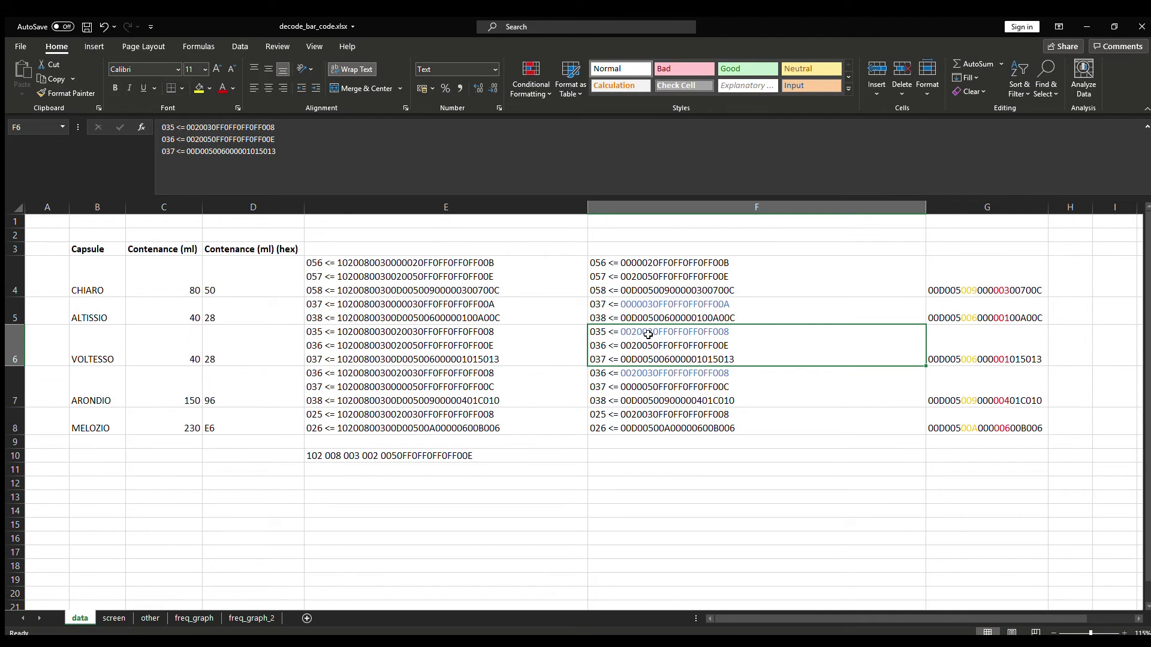
{"action": "double_click", "coordinate": [731, 332]}
{"action": "left_click", "coordinate": [634, 333]}
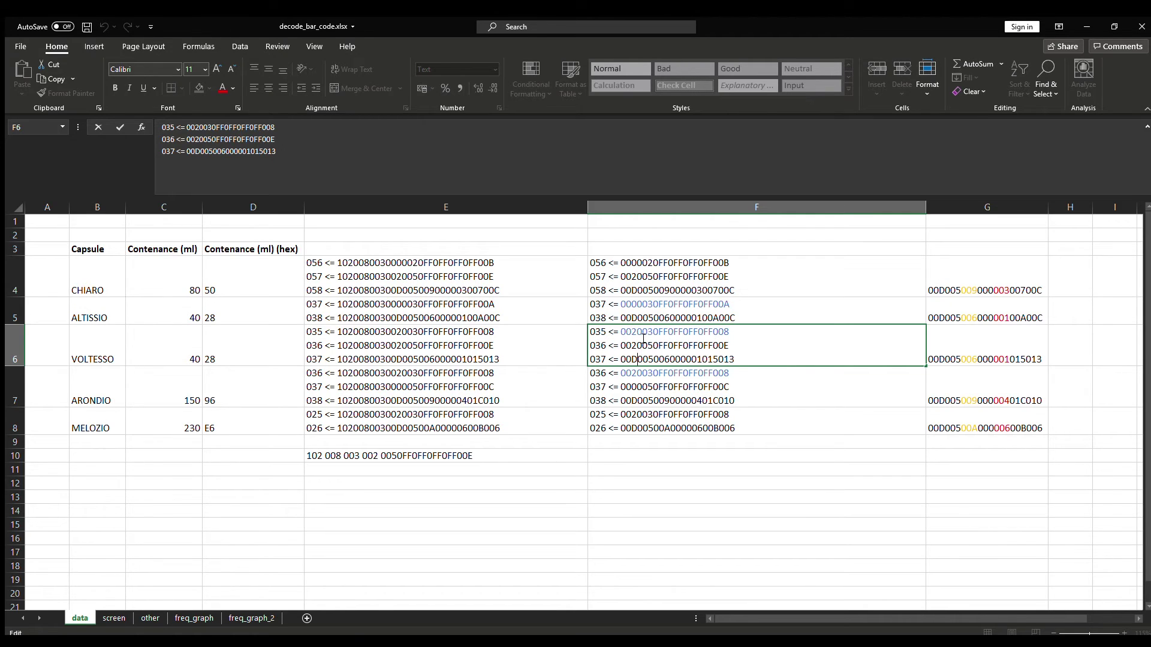
{"action": "double_click", "coordinate": [643, 331]}
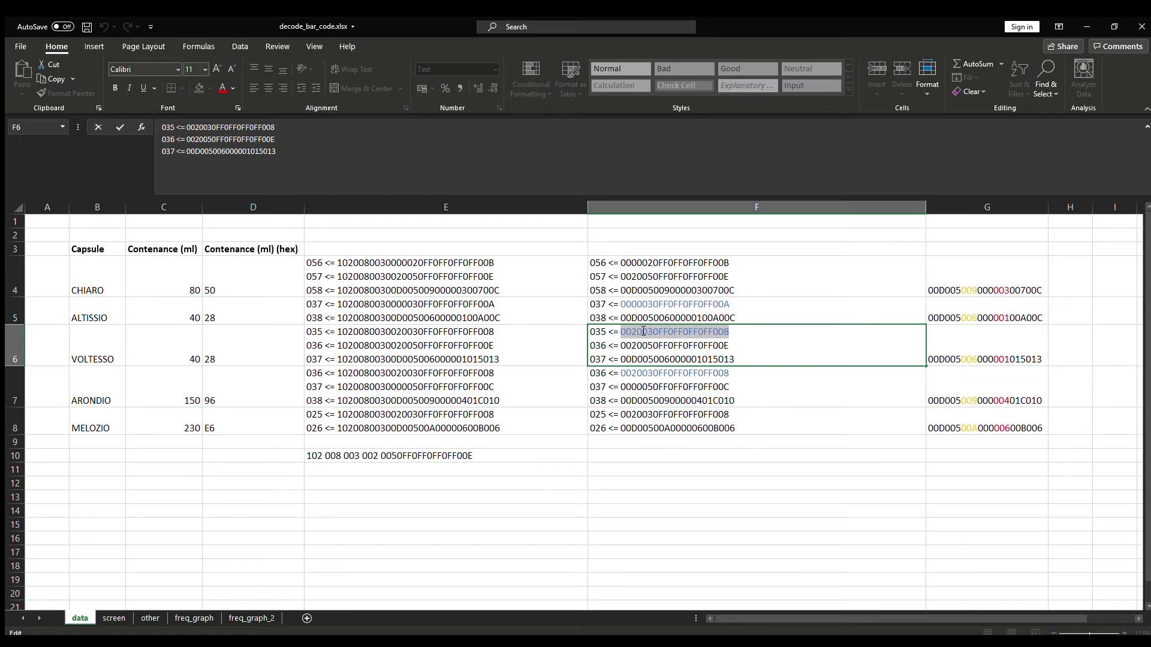
{"action": "left_click", "coordinate": [645, 374]}
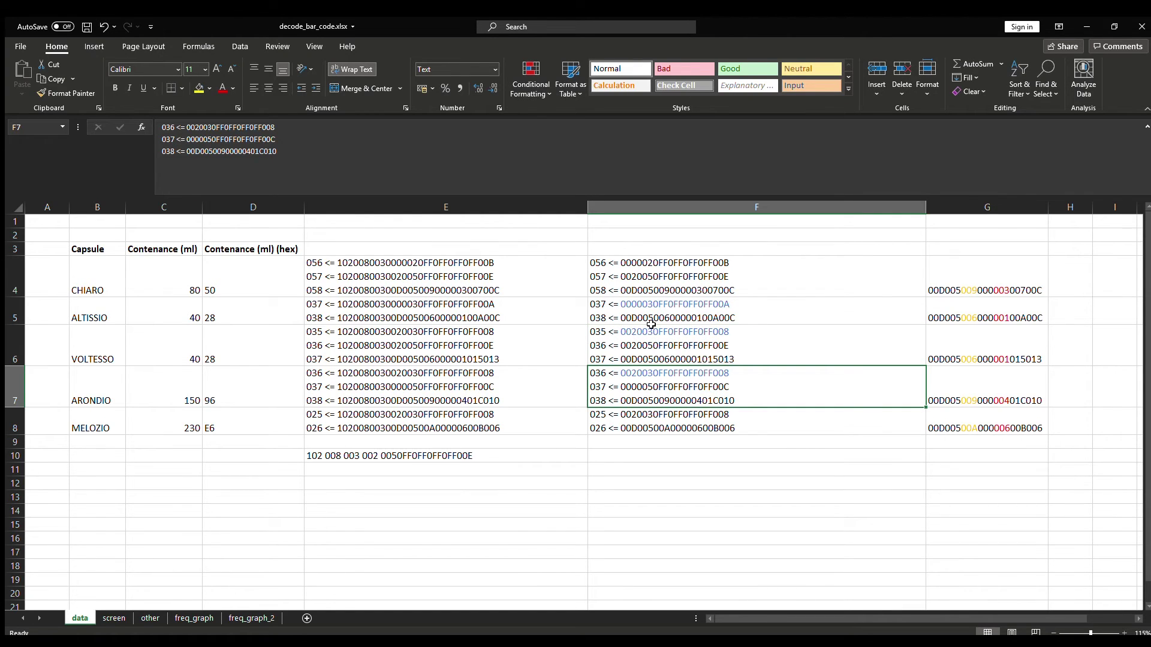
Mark a digit in ALTISSIO's F5 decode and review its decoded string in G5
{"action": "left_click", "coordinate": [969, 318]}
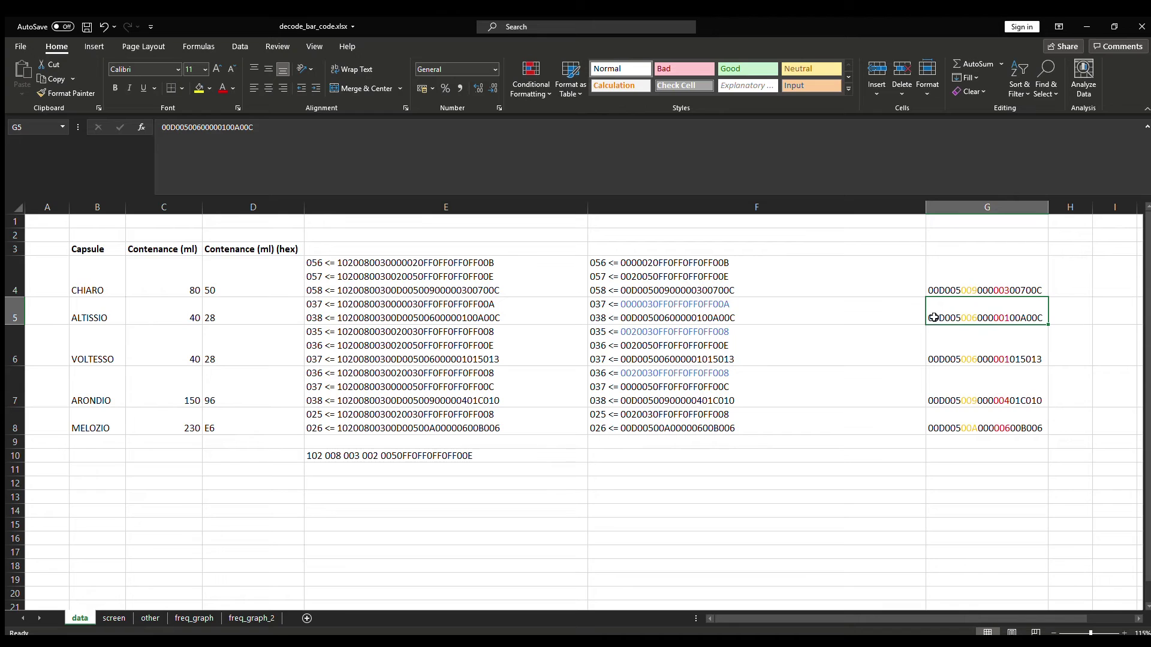
{"action": "double_click", "coordinate": [632, 317]}
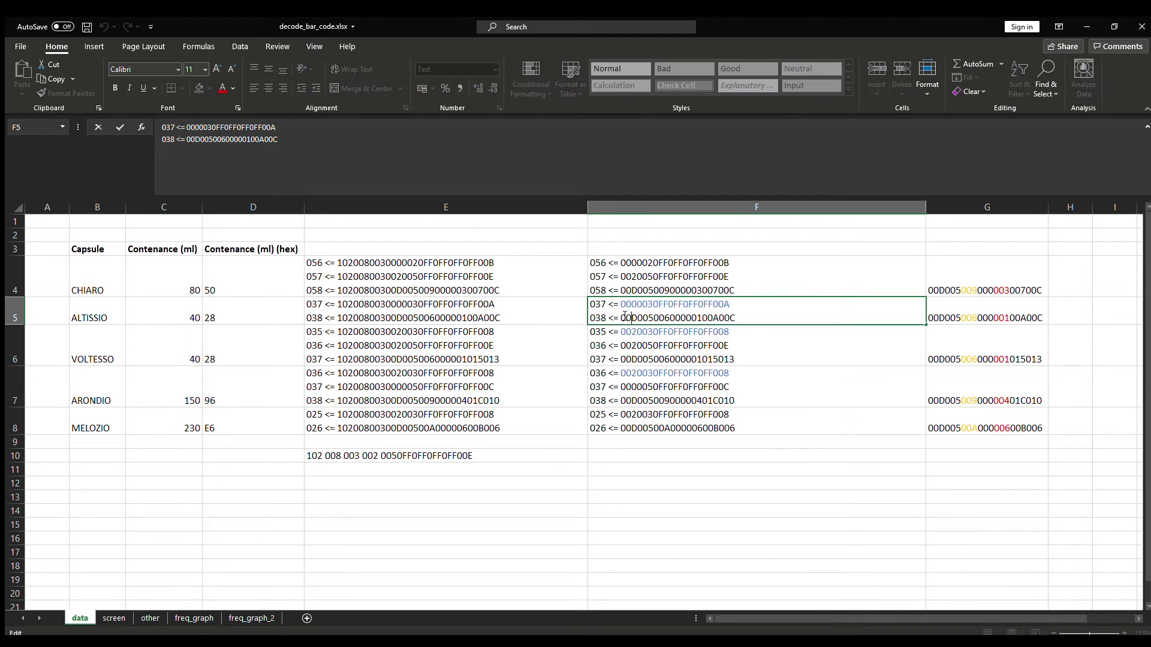
{"action": "left_click_drag", "start_coordinate": [626, 316], "coordinate": [635, 318]}
{"action": "left_click", "coordinate": [983, 345]}
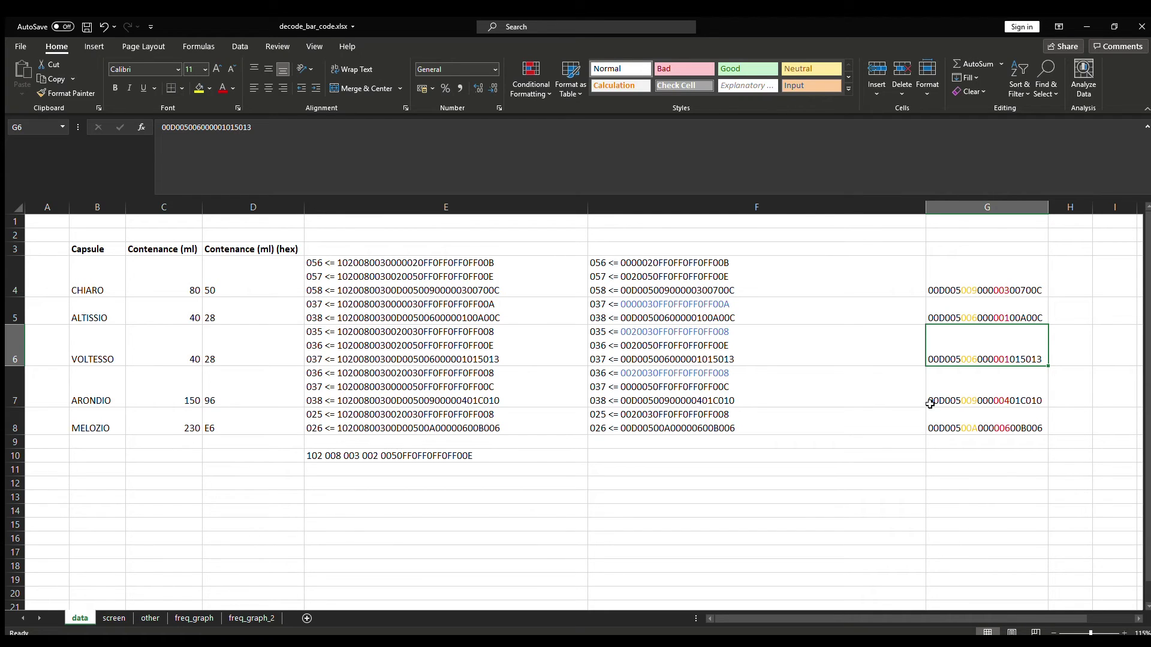
Review CHIARO's decoded string in G4 and select its capsule name
{"action": "left_click", "coordinate": [968, 291]}
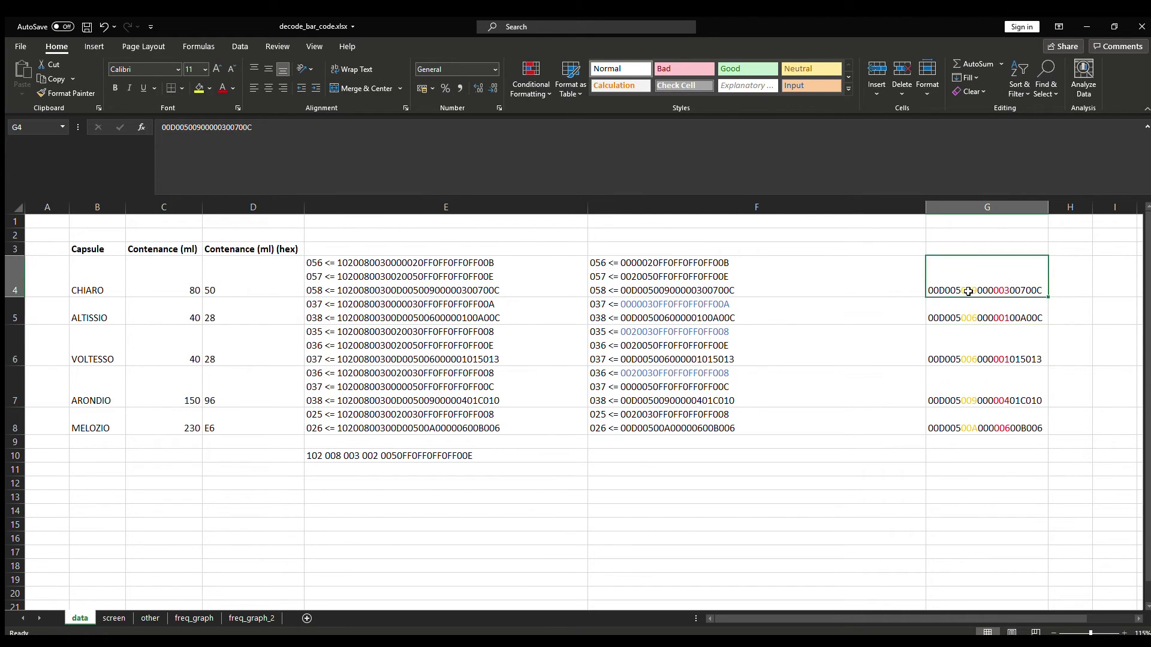
{"action": "double_click", "coordinate": [977, 290]}
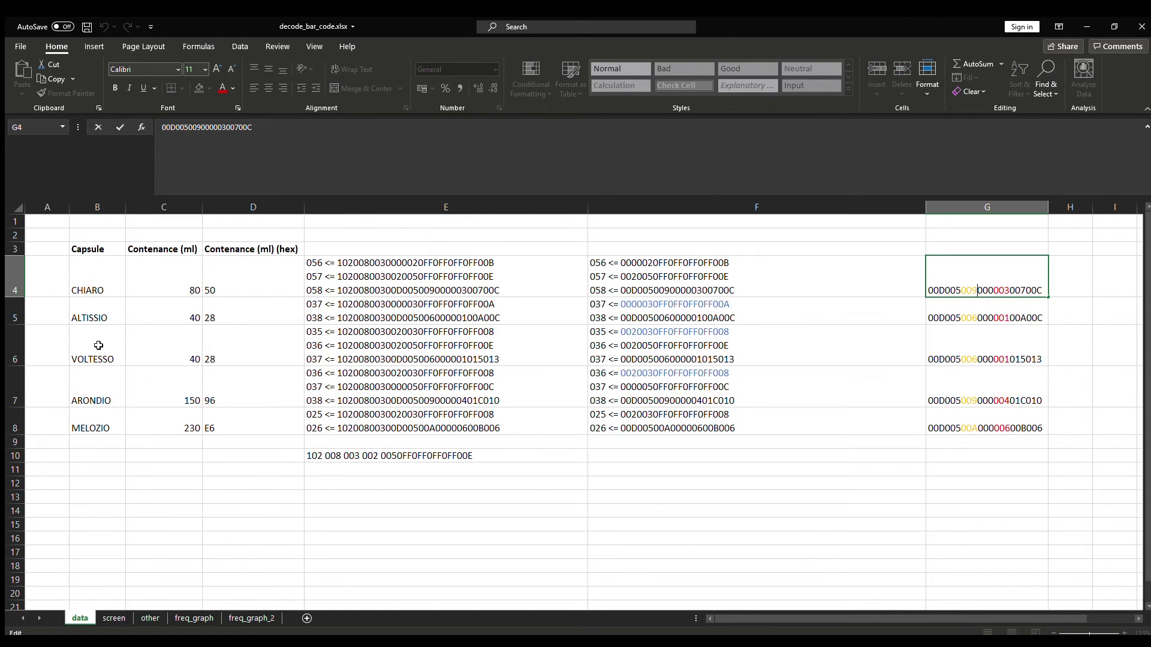
{"action": "left_click", "coordinate": [980, 316]}
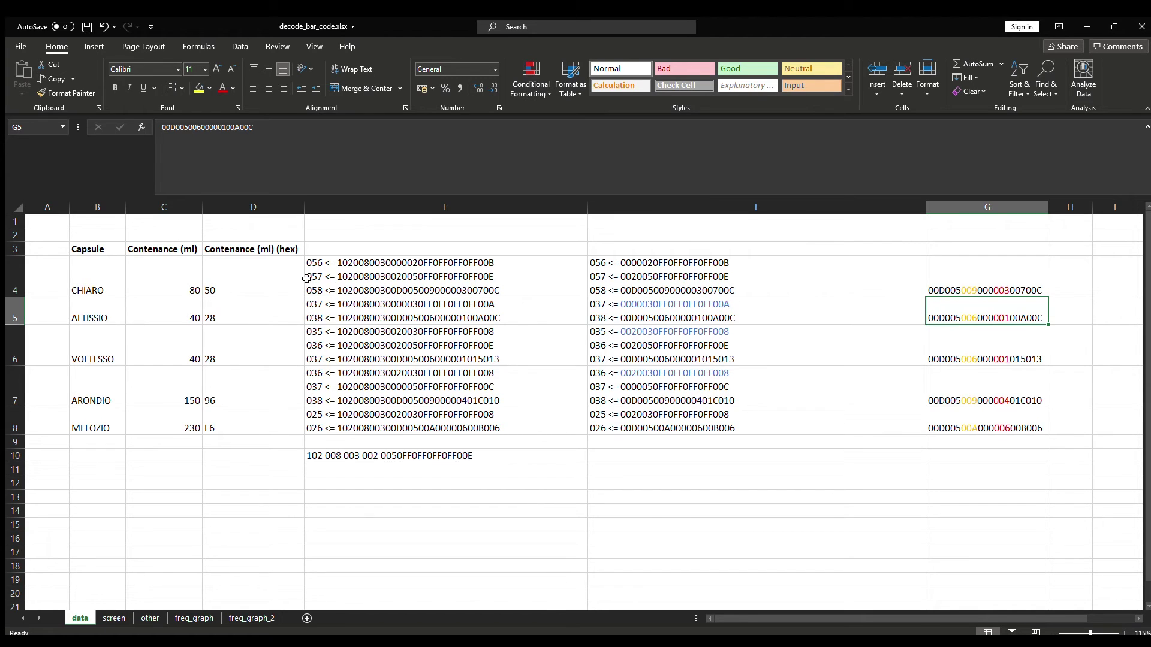
{"action": "left_click", "coordinate": [104, 284]}
Compare ARONDIO's 150 ml and CHIARO's 80 ml volumes against the five decoded strings in G4:G8
{"action": "left_click", "coordinate": [102, 387]}
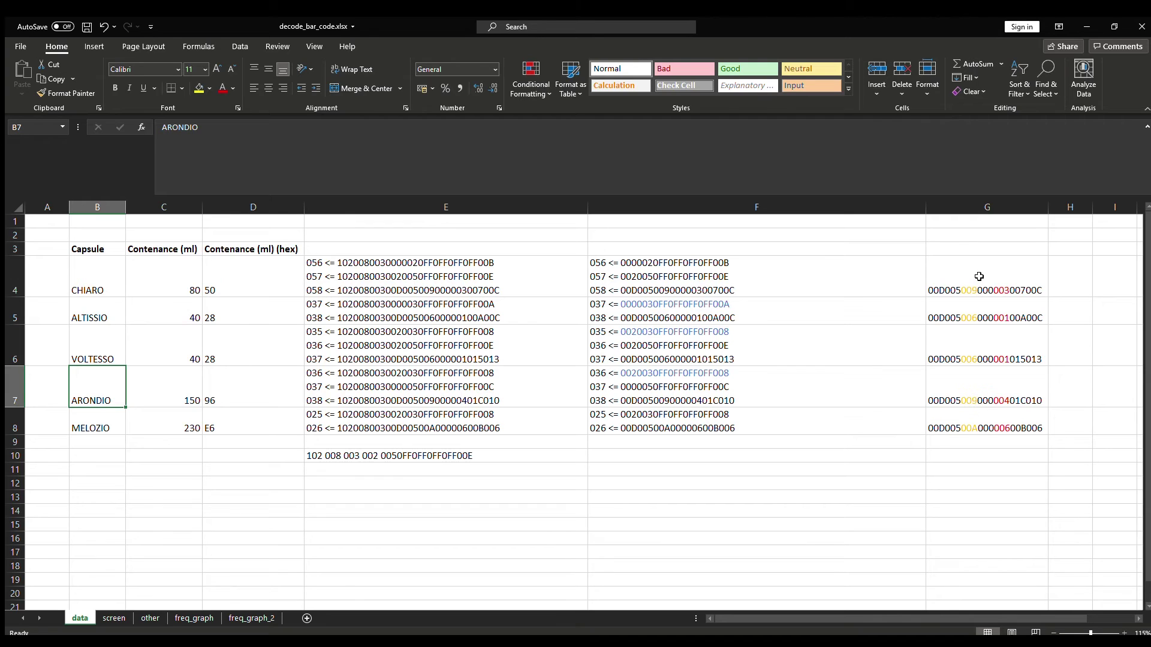
{"action": "left_click", "coordinate": [161, 389]}
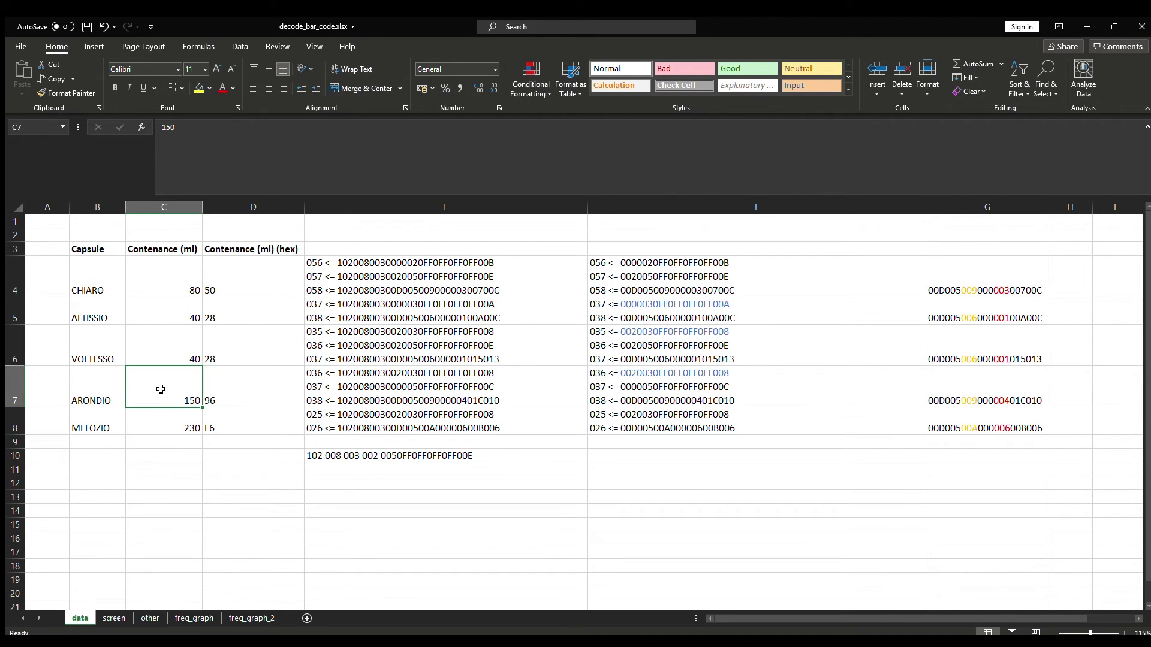
{"action": "left_click", "coordinate": [174, 289]}
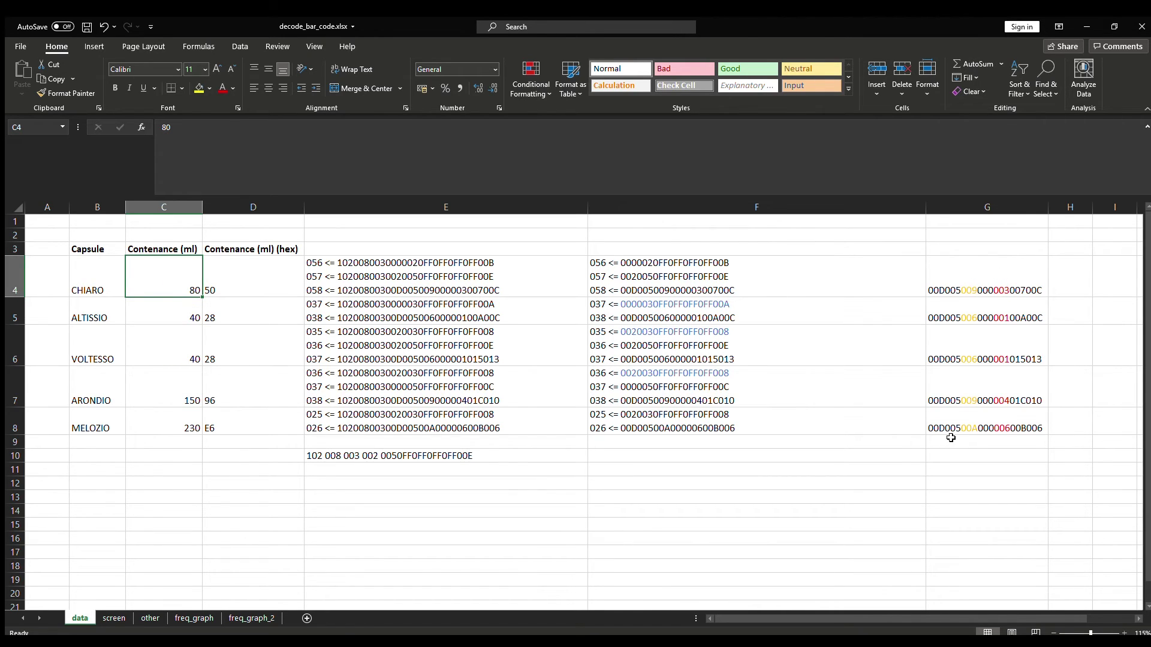
{"action": "left_click", "coordinate": [995, 429]}
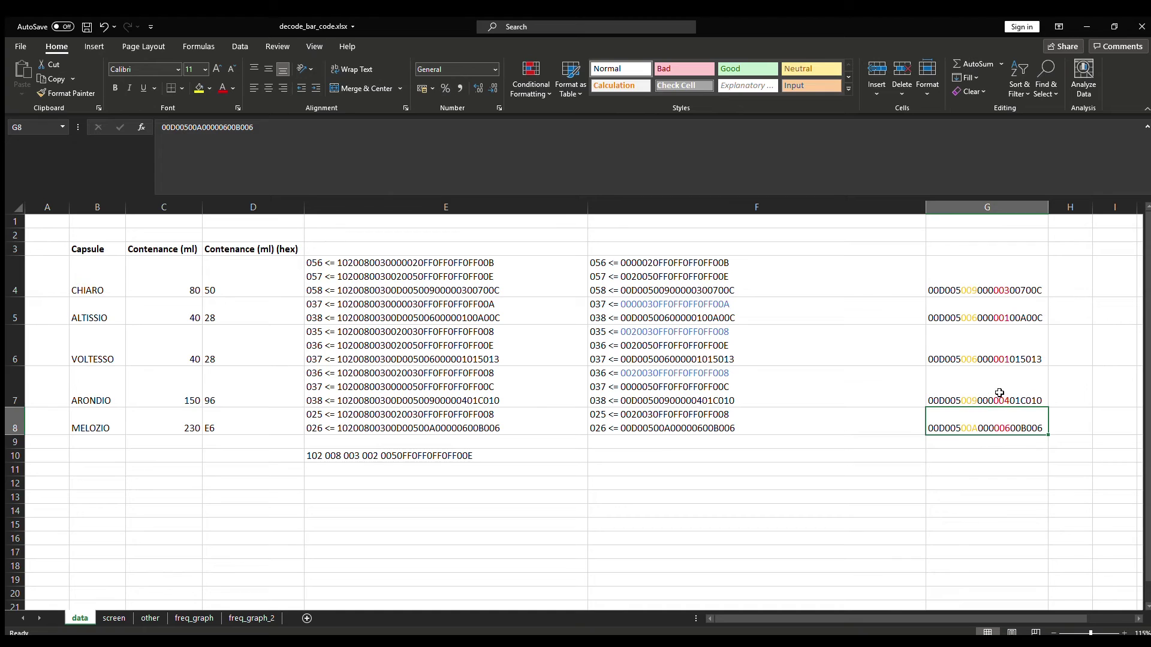
{"action": "left_click", "coordinate": [1010, 313]}
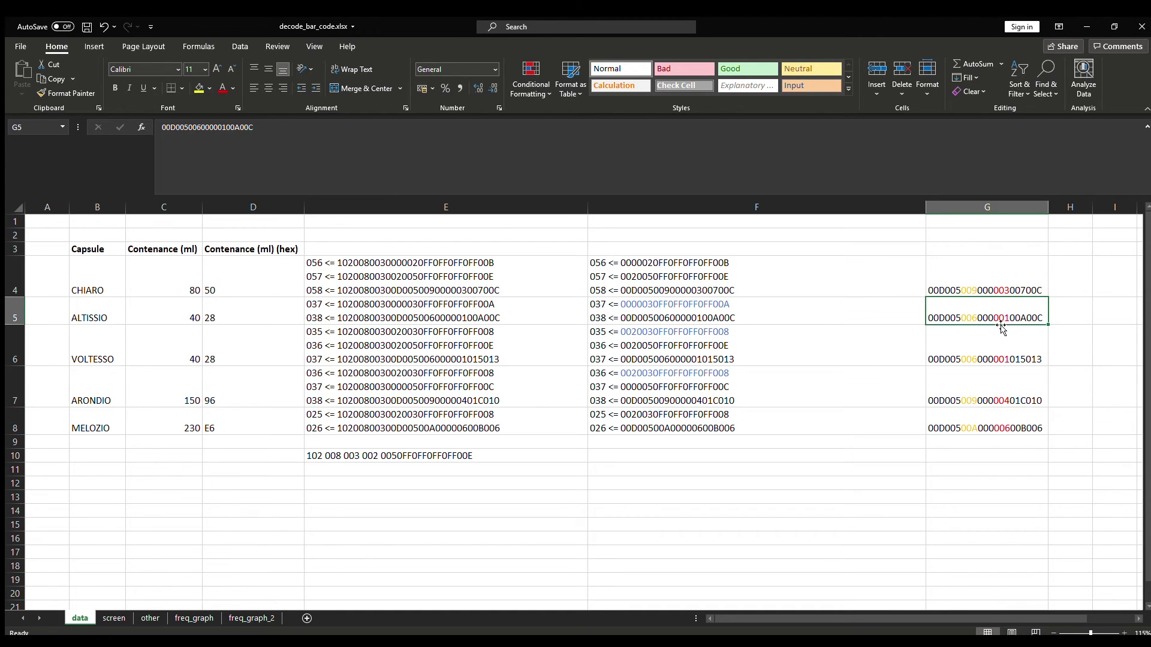
{"action": "left_click", "coordinate": [1006, 353]}
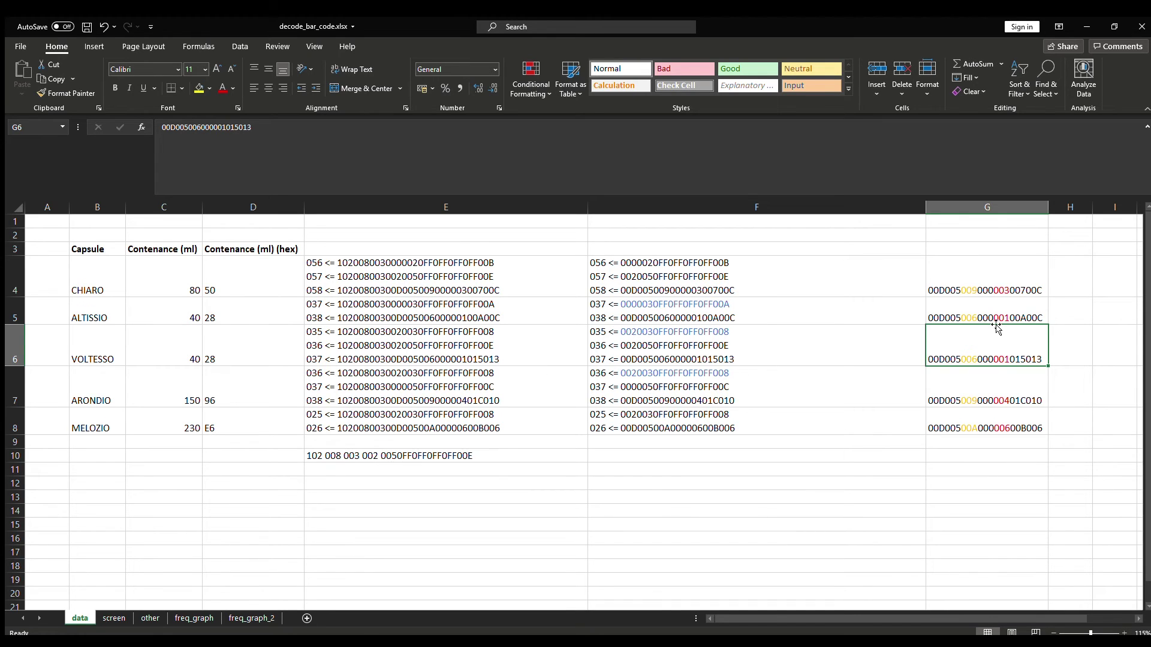
{"action": "left_click", "coordinate": [1010, 288]}
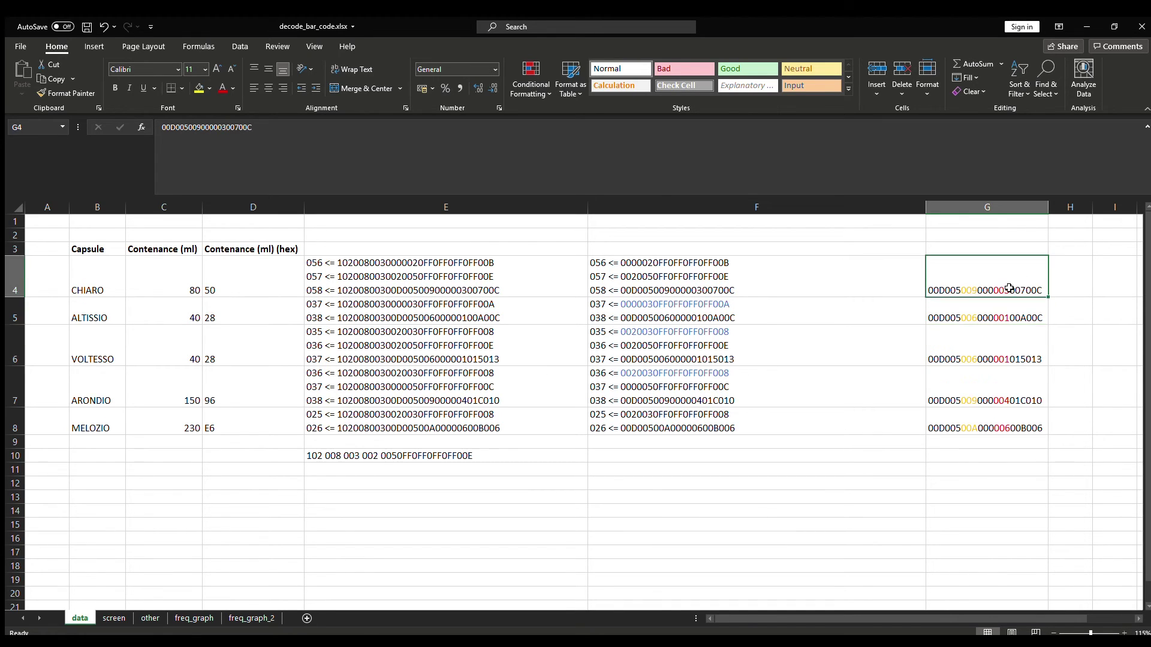
{"action": "left_click", "coordinate": [1012, 398]}
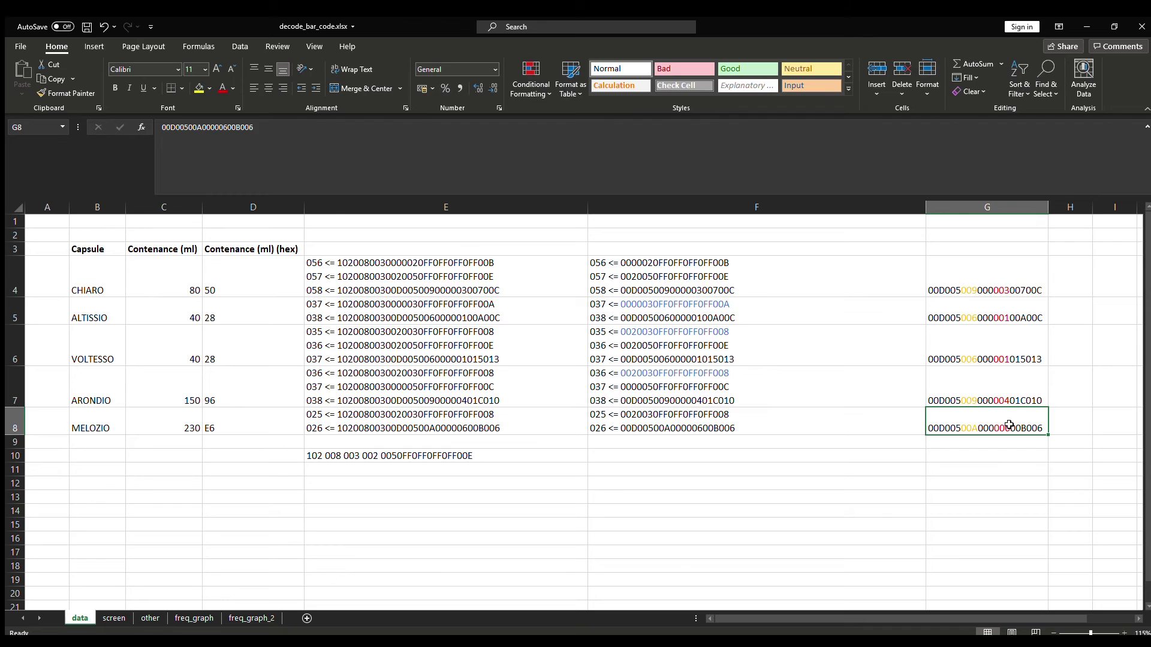
Recheck CHIARO's volume against the G-column strings, then open the freq_graph_2 chart sheet
{"action": "left_click", "coordinate": [198, 286]}
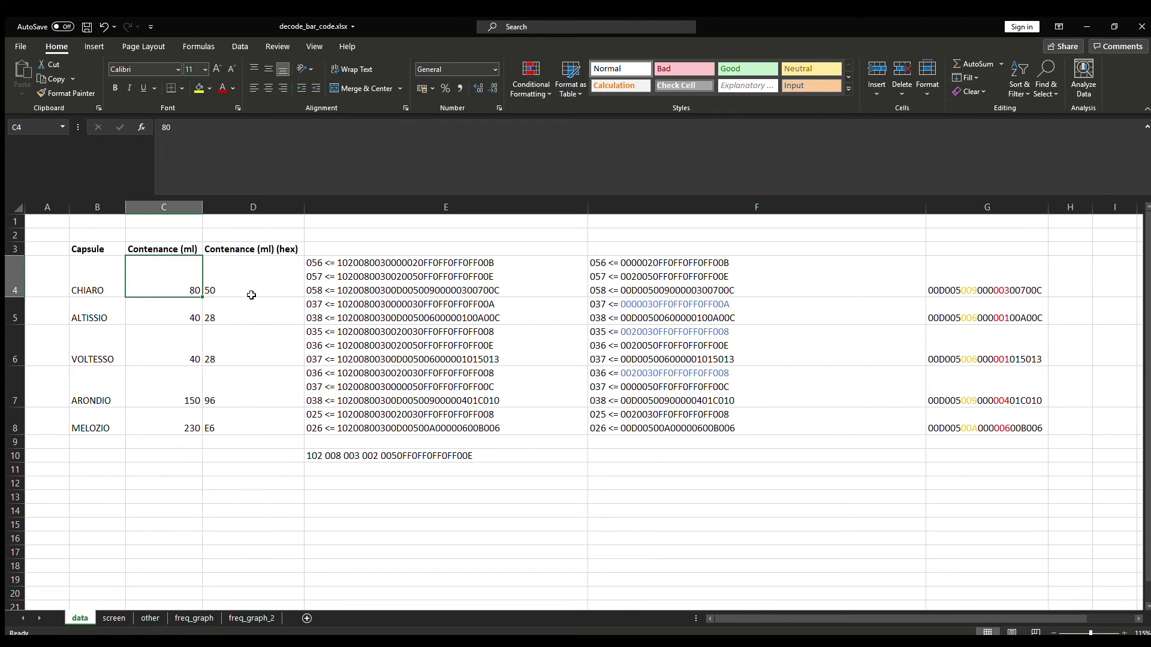
{"action": "left_click", "coordinate": [976, 313]}
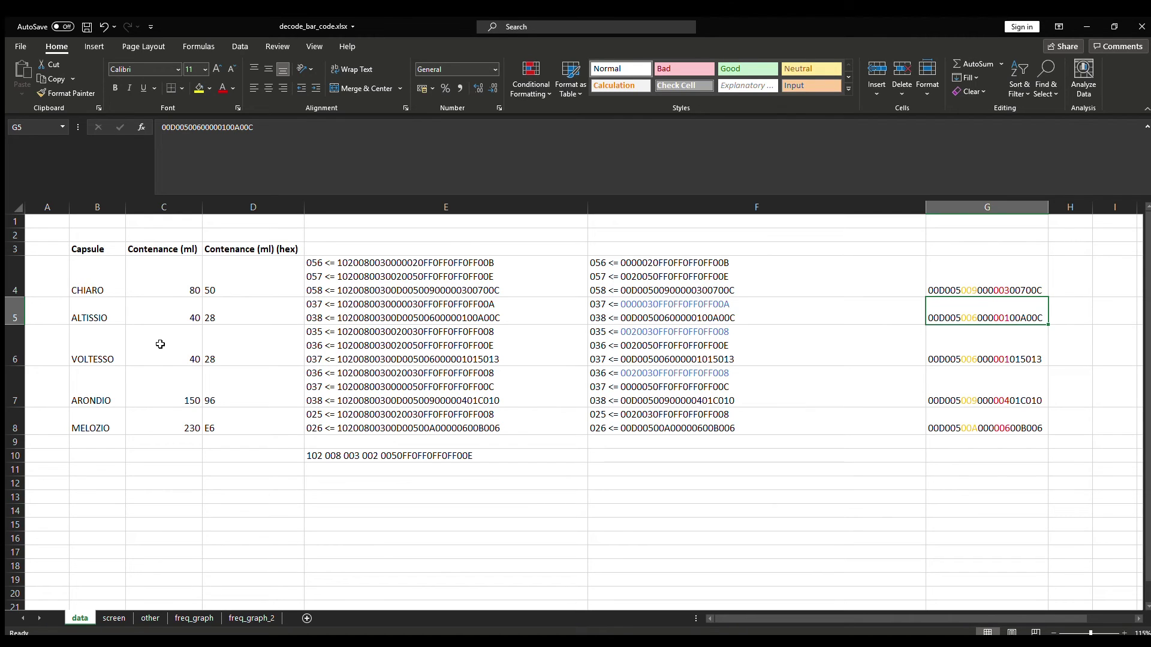
{"action": "left_click", "coordinate": [161, 282]}
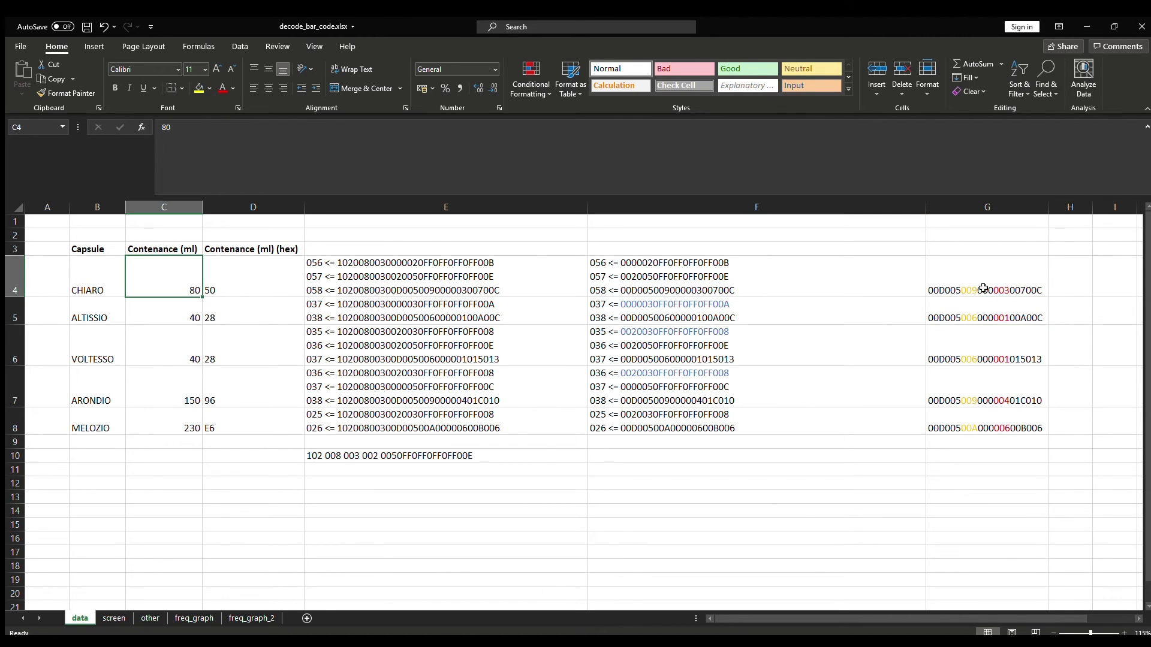
{"action": "left_click", "coordinate": [1008, 400]}
{"action": "left_click", "coordinate": [1010, 428]}
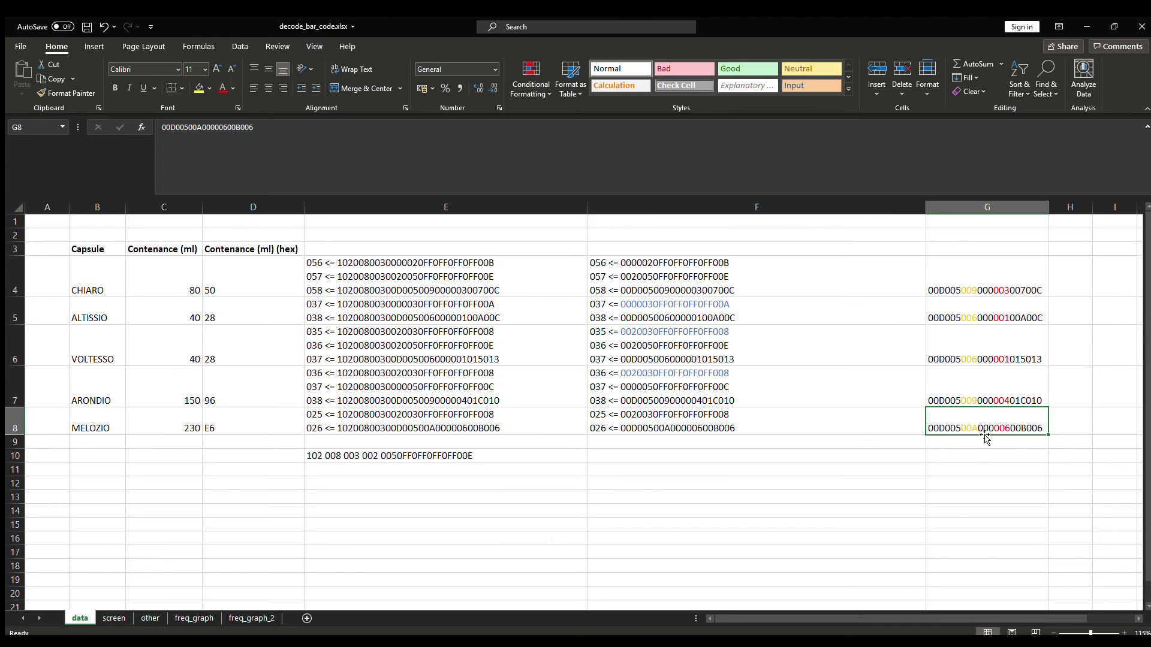
{"action": "key", "text": "Down"}
{"action": "key", "text": "Down"}
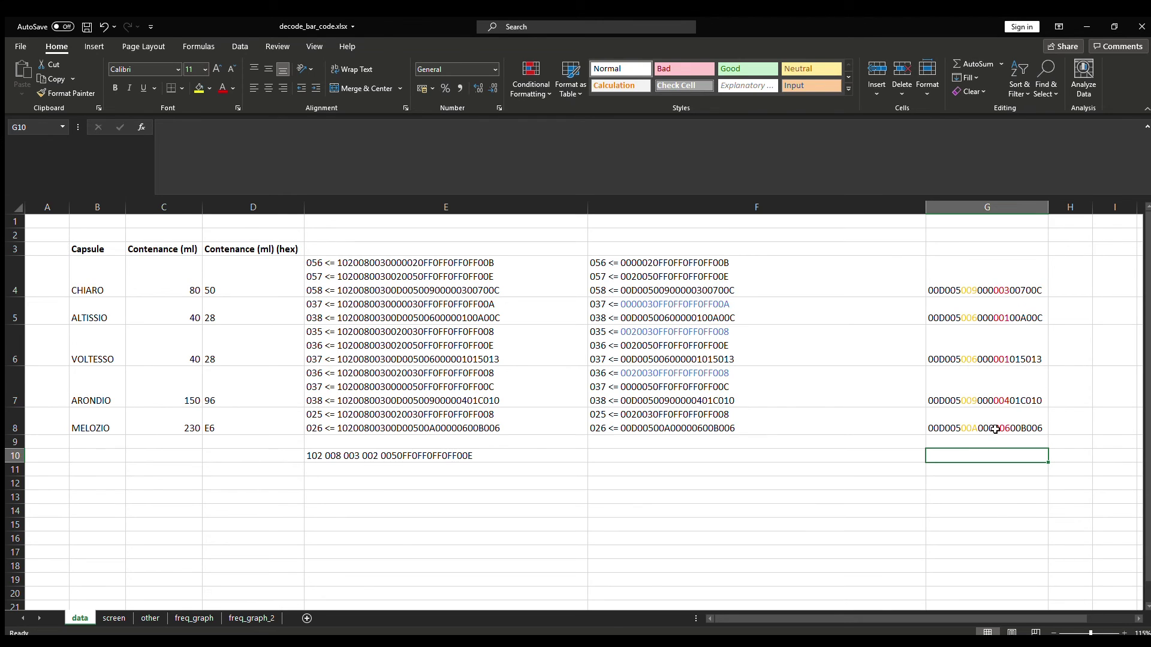
{"action": "left_click", "coordinate": [952, 509]}
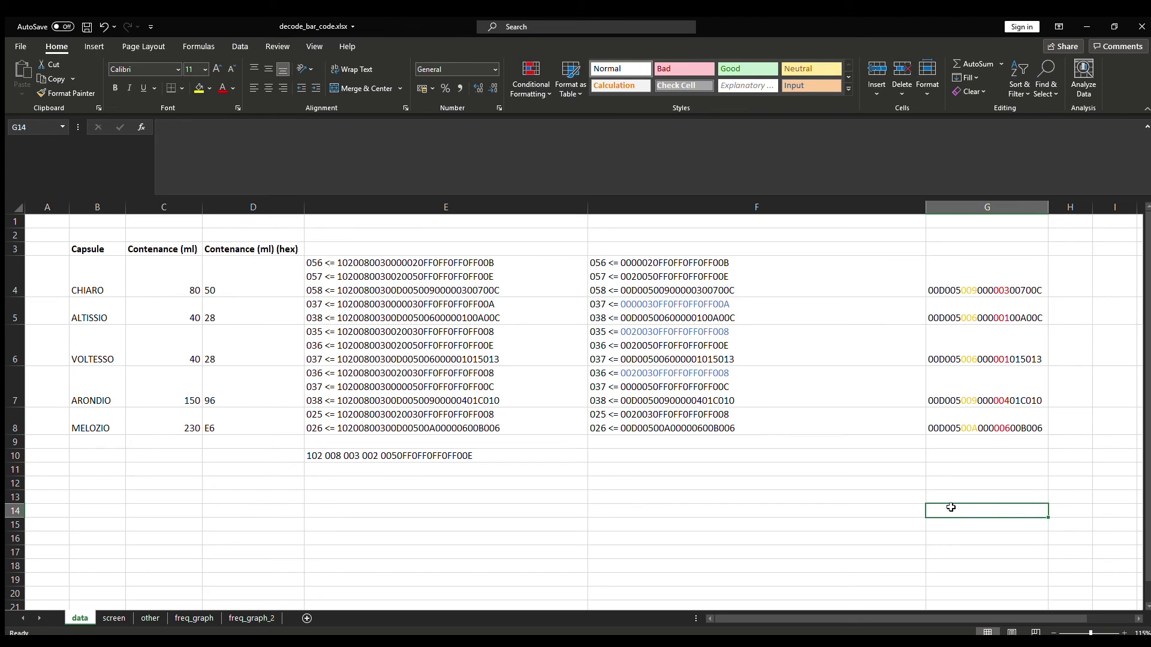
{"action": "left_click", "coordinate": [252, 618]}
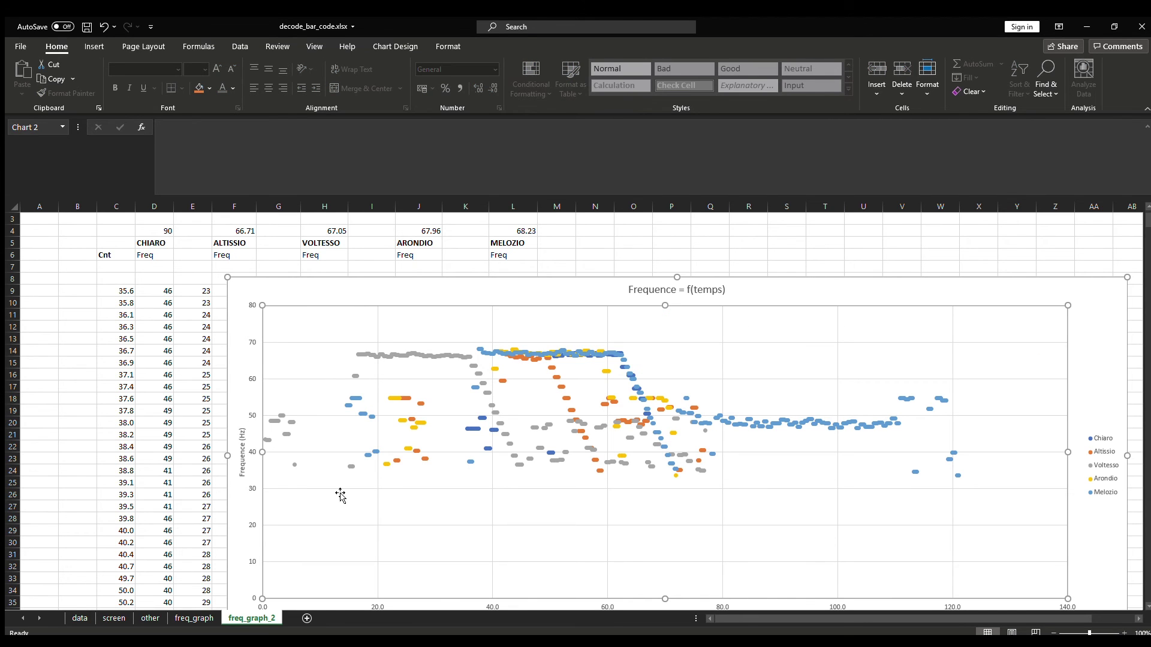
Move the chart aside and select the first Cnt values in C9:C14
{"action": "left_click_drag", "start_coordinate": [340, 494], "coordinate": [660, 451]}
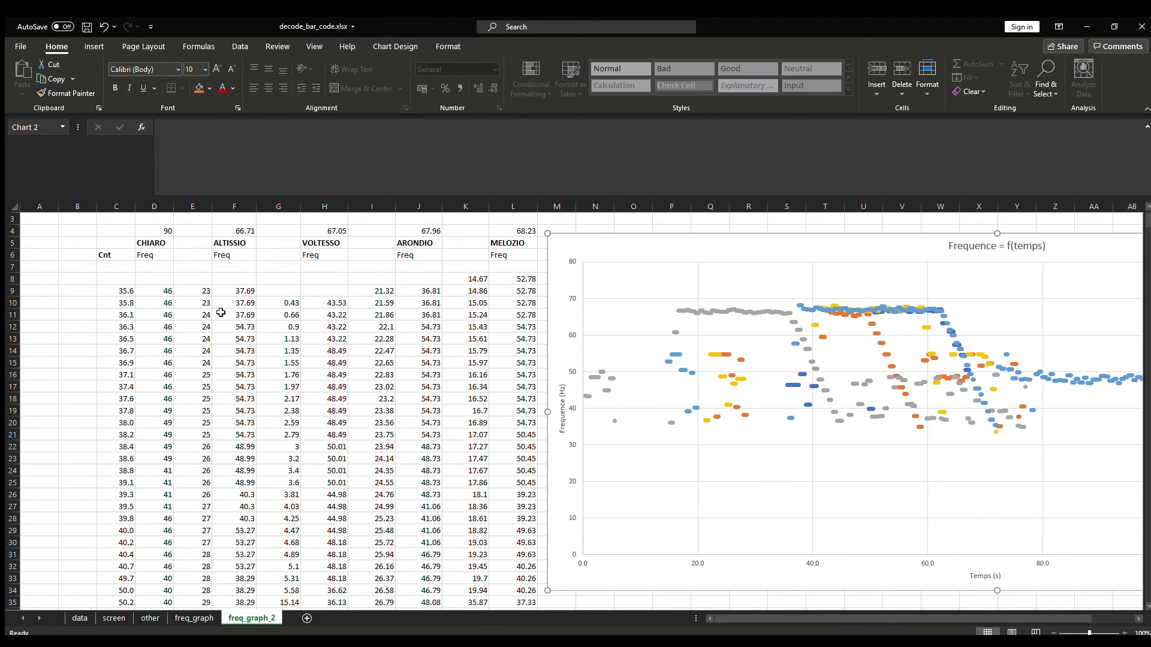
{"action": "left_click", "coordinate": [153, 243]}
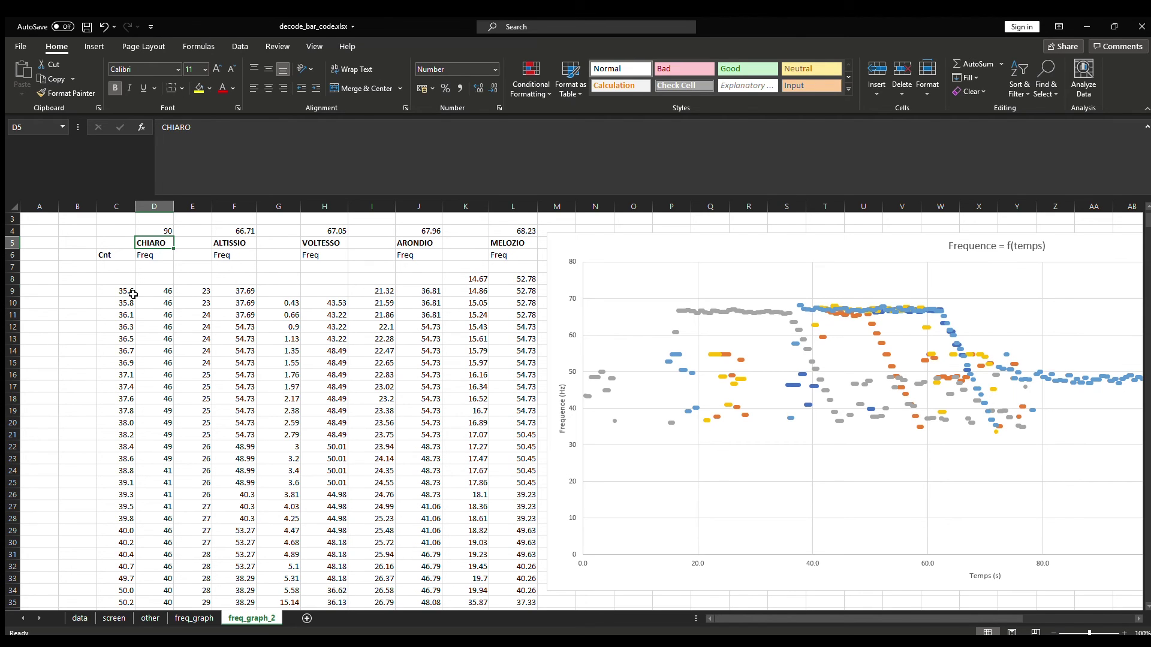
{"action": "left_click", "coordinate": [133, 294]}
{"action": "left_click_drag", "start_coordinate": [124, 350], "coordinate": [116, 295]}
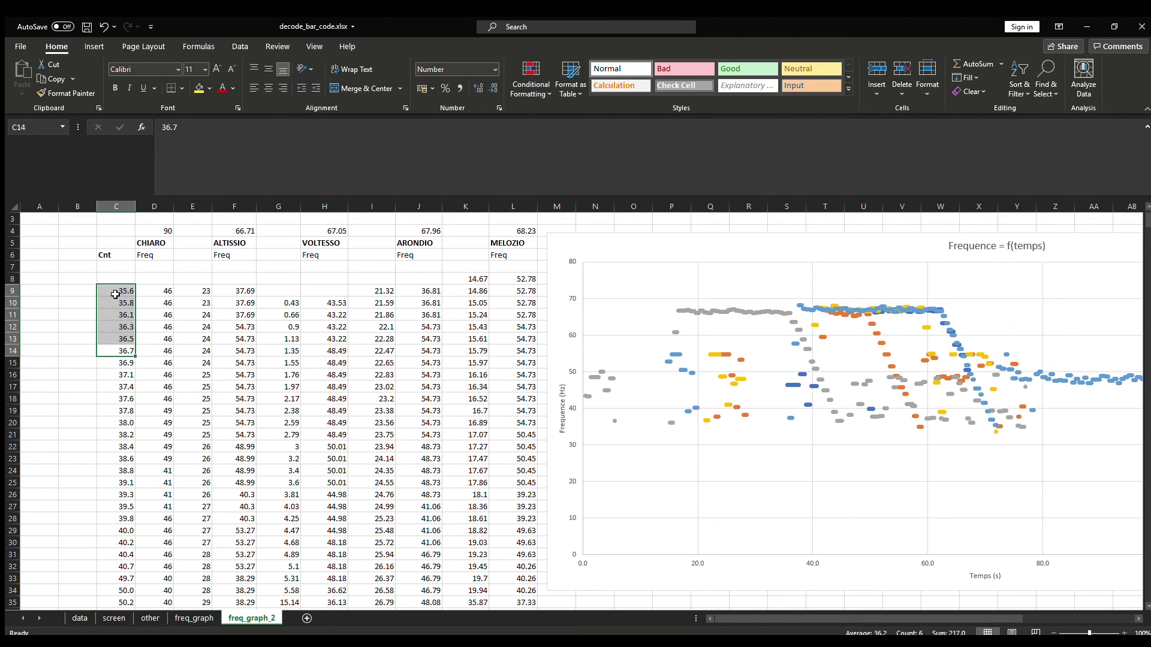
{"action": "left_click", "coordinate": [115, 294]}
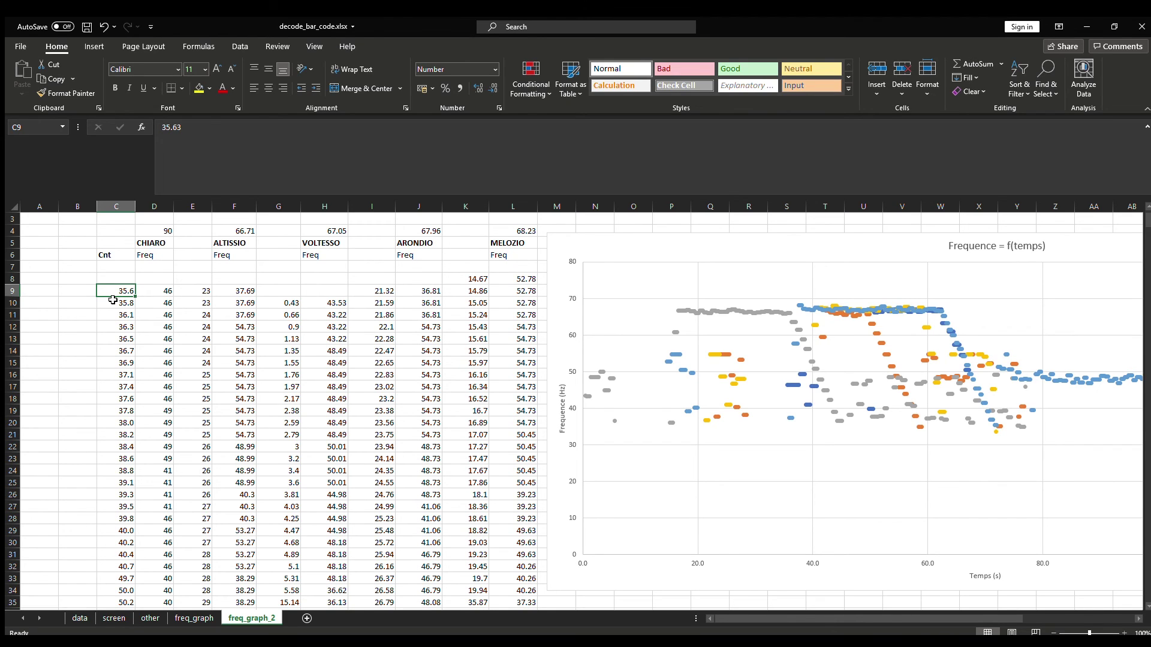
Inspect CHIARO's frequencies in column D, then drag the chart back left over the data
{"action": "left_click", "coordinate": [143, 291]}
{"action": "left_click_drag", "start_coordinate": [143, 291], "coordinate": [149, 298]}
{"action": "left_click", "coordinate": [156, 316]}
{"action": "left_click", "coordinate": [157, 439]}
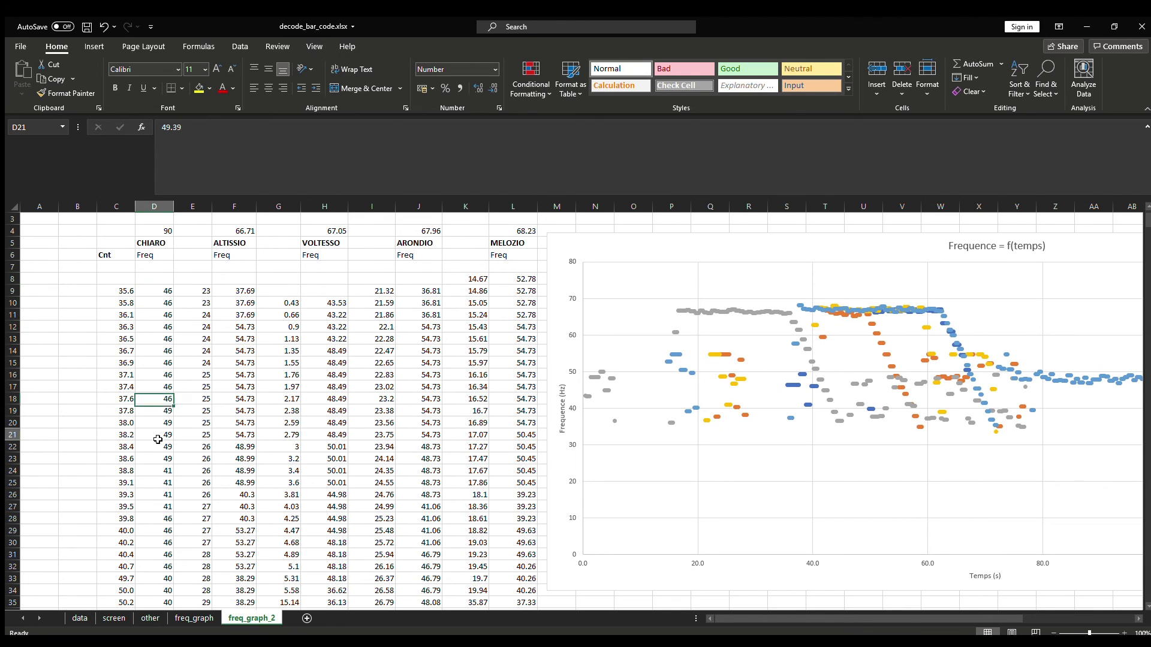
{"action": "left_click_drag", "start_coordinate": [726, 246], "coordinate": [300, 240]}
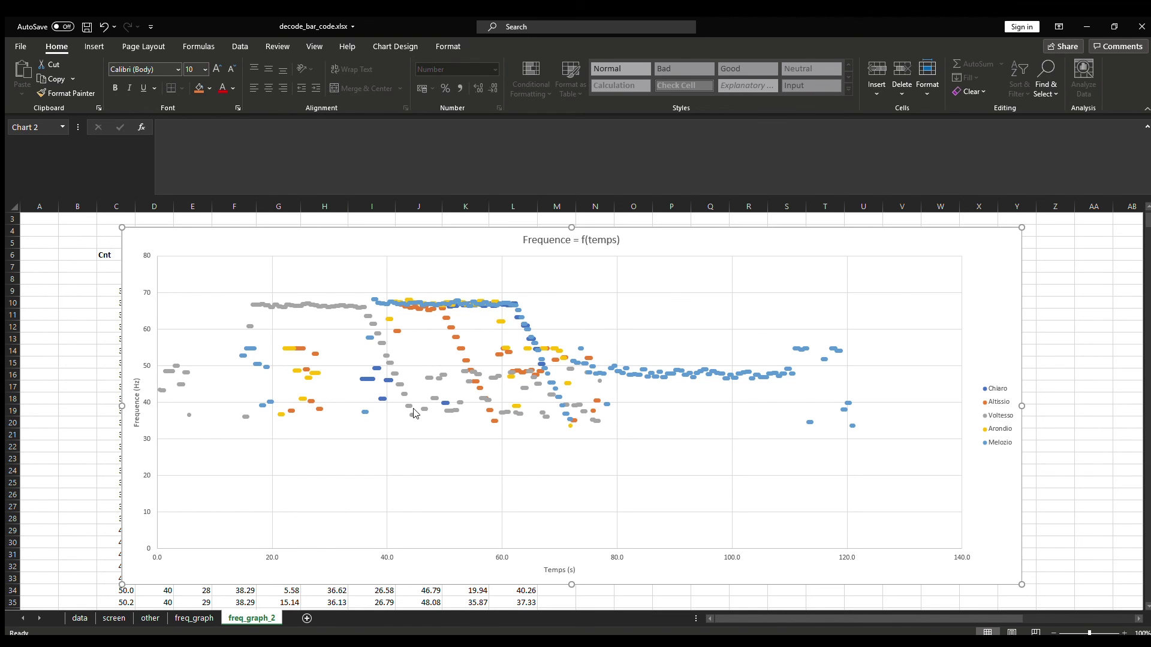
{"action": "scroll", "coordinate": [414, 412], "scroll_direction": "up", "scroll_amount": 1}
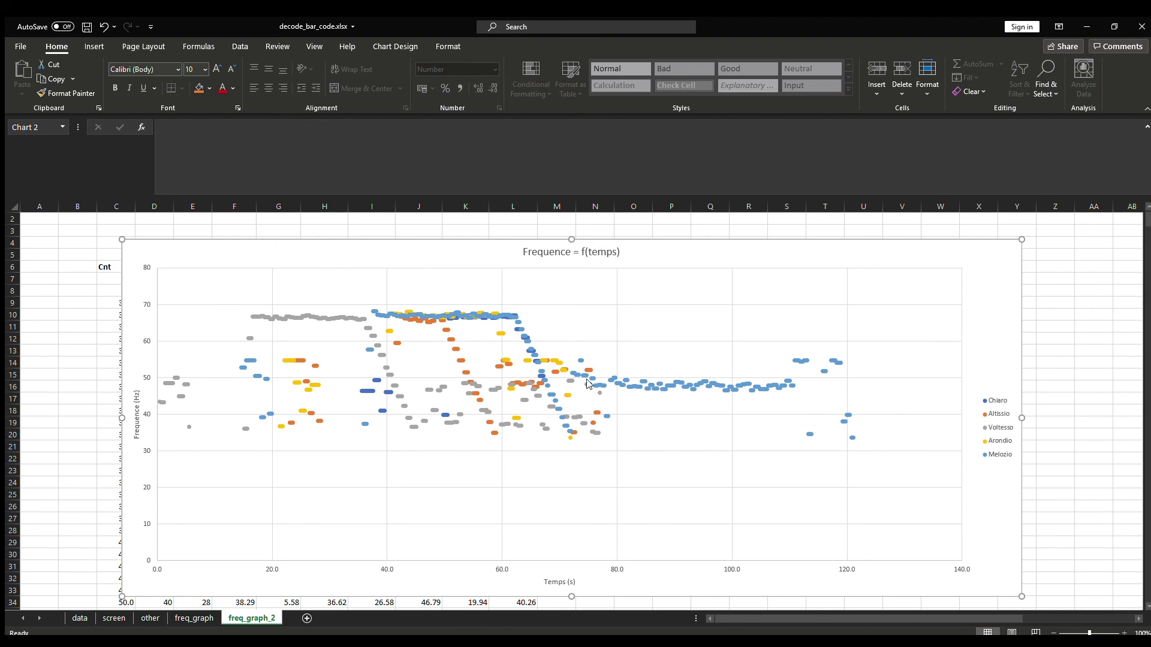
{"action": "scroll", "coordinate": [719, 384], "scroll_direction": "up", "scroll_amount": 1}
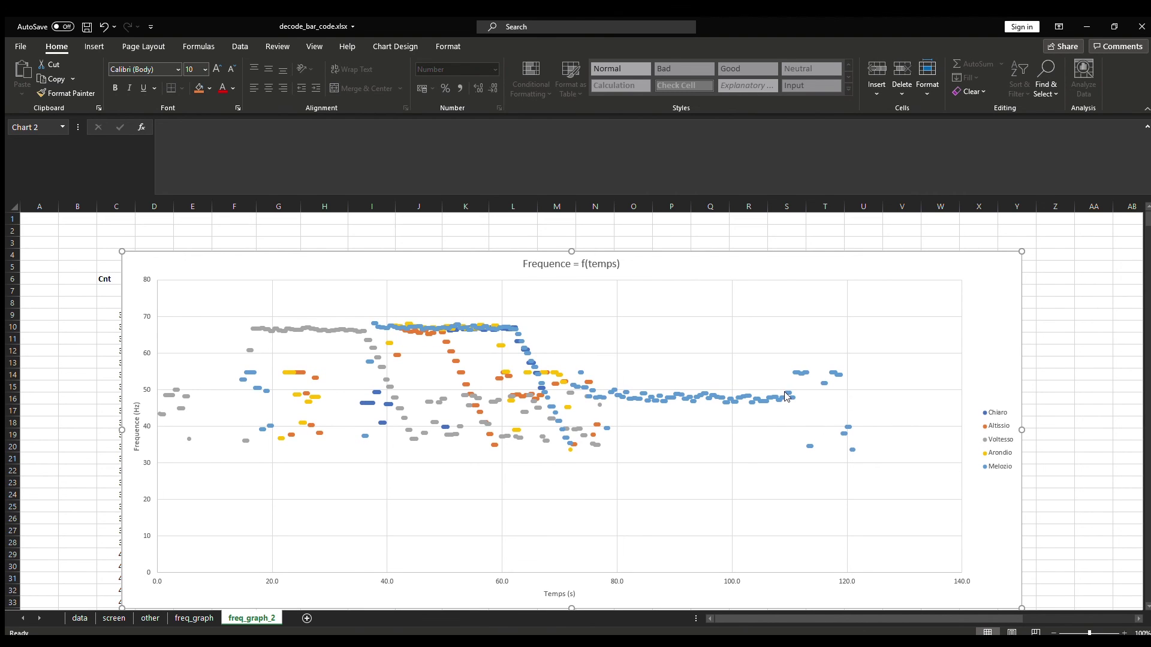